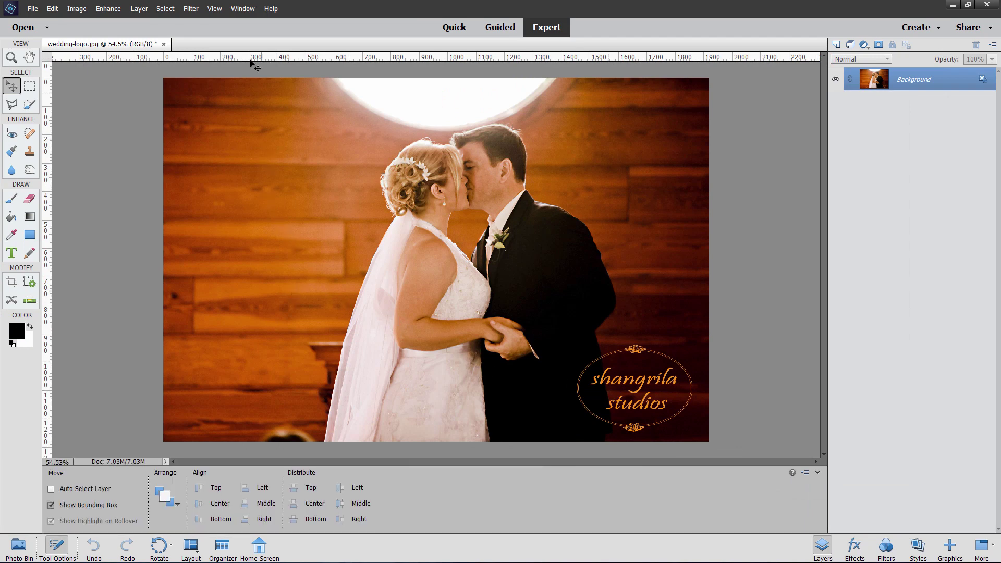
# - Save the wedding photo from Chrome as wedding-logo-1.jpg in the Projects folder, then close Chrome
pyautogui.click(164, 44)
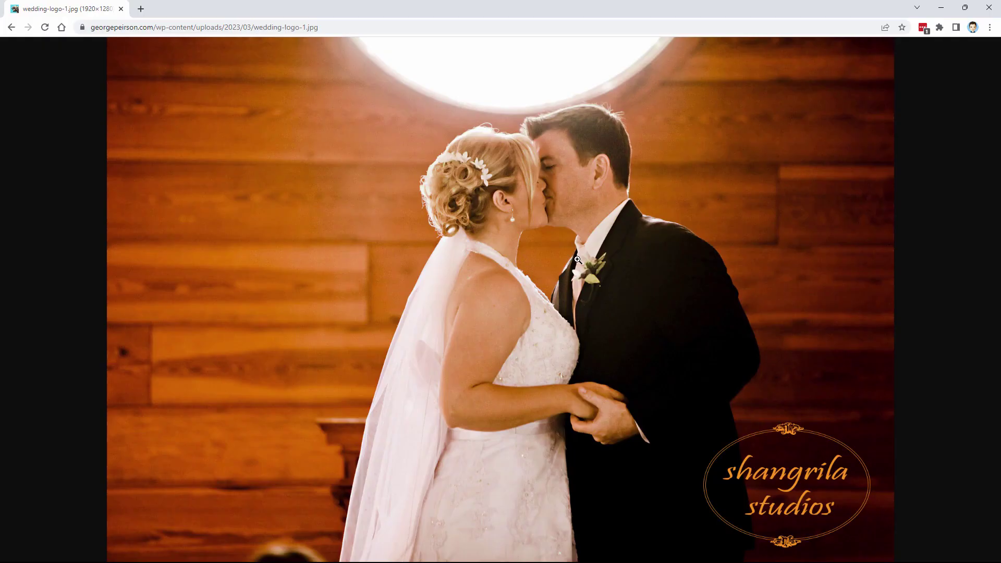
pyautogui.click(340, 25)
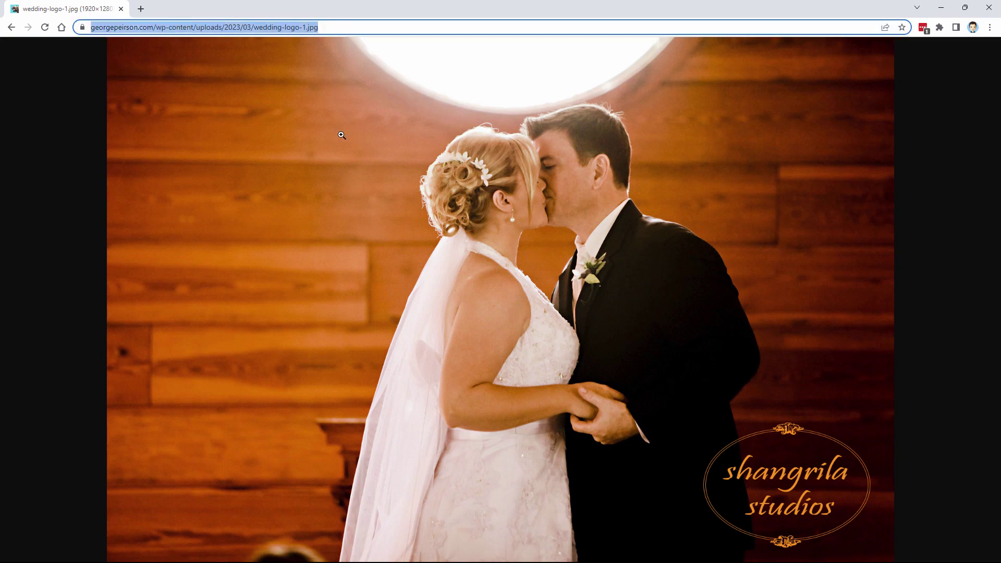
pyautogui.rightClick(311, 238)
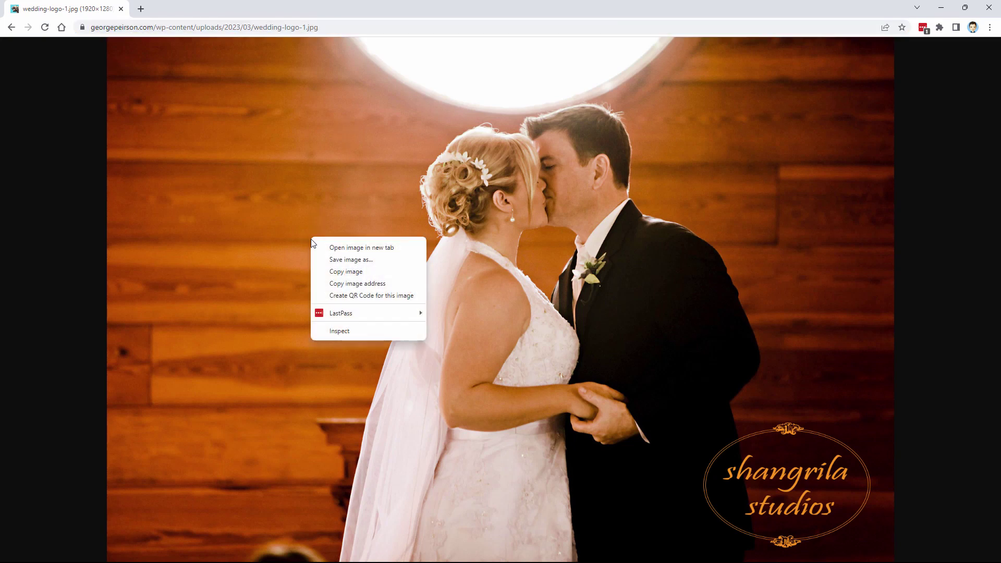
pyautogui.click(347, 259)
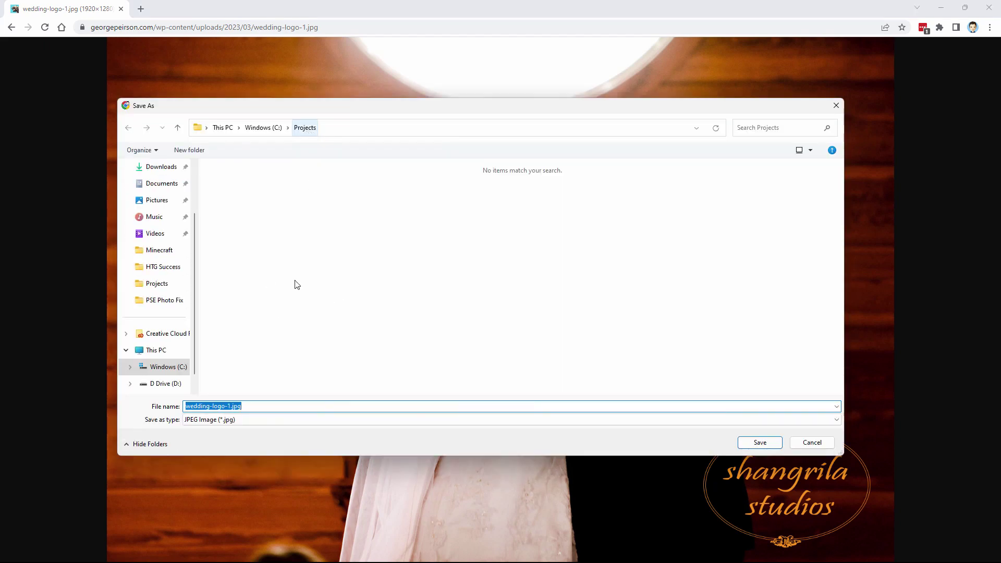
pyautogui.click(751, 441)
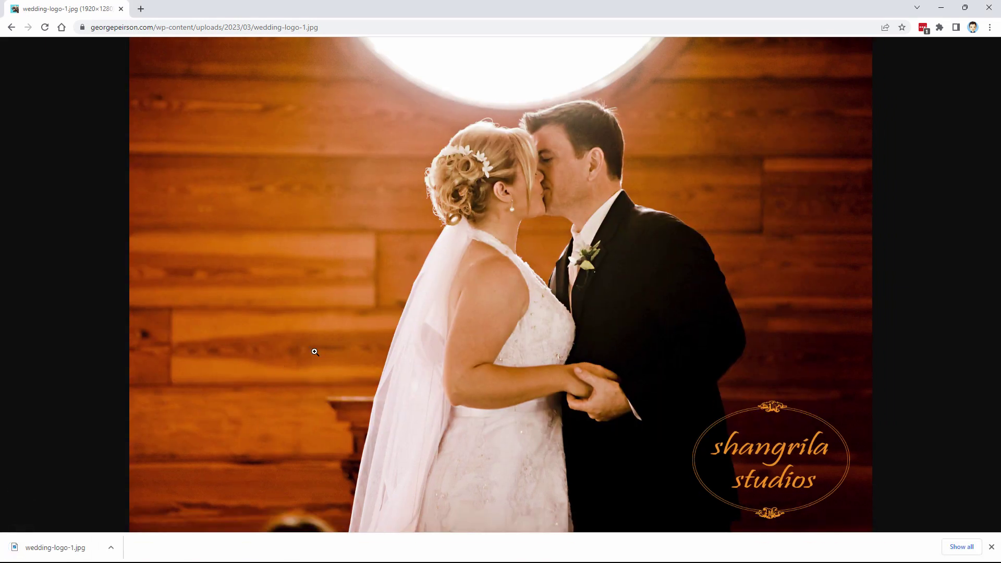
pyautogui.click(991, 547)
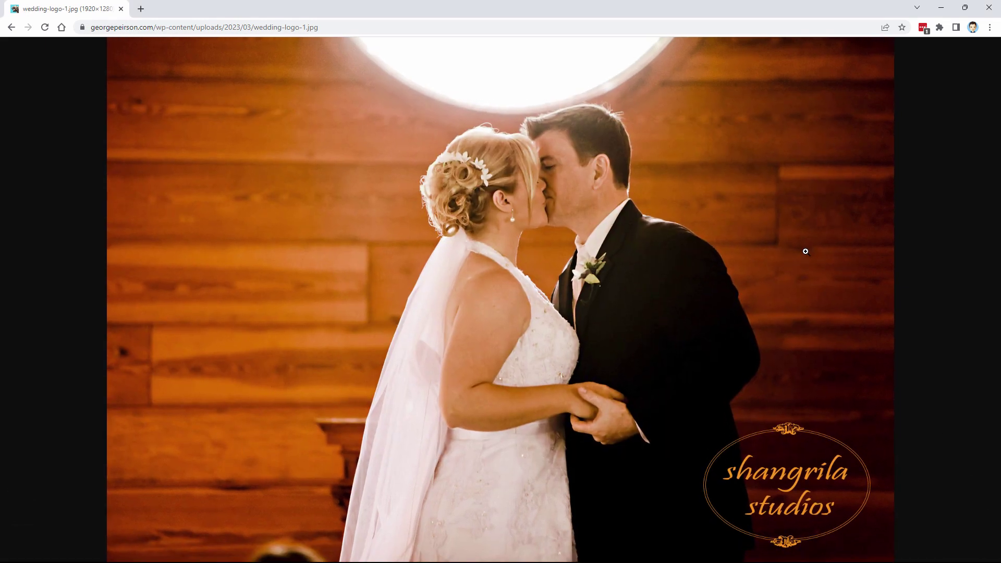
pyautogui.click(989, 7)
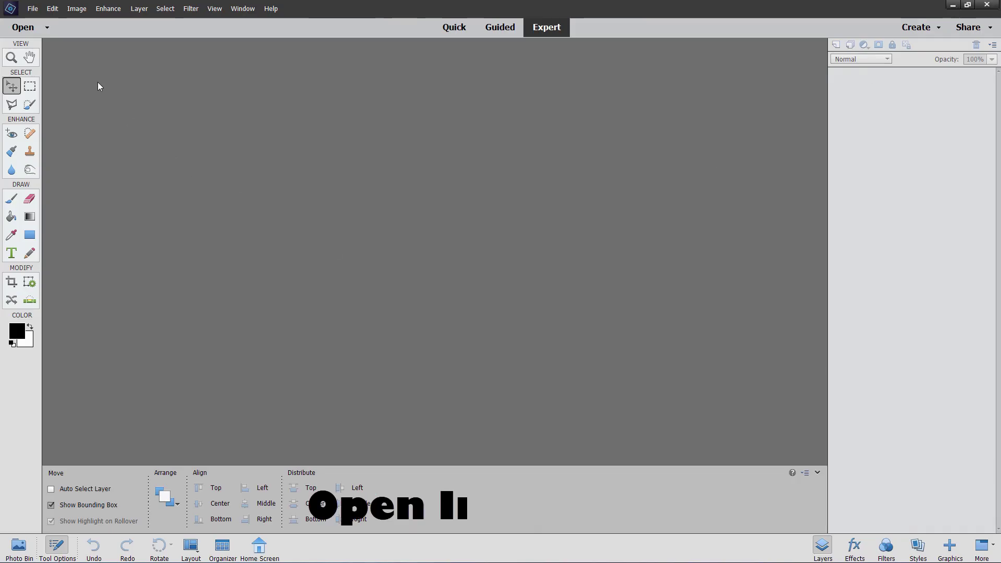
# - Open wedding-logo-1.jpg from the Projects folder in the Photoshop Elements editor
pyautogui.click(32, 9)
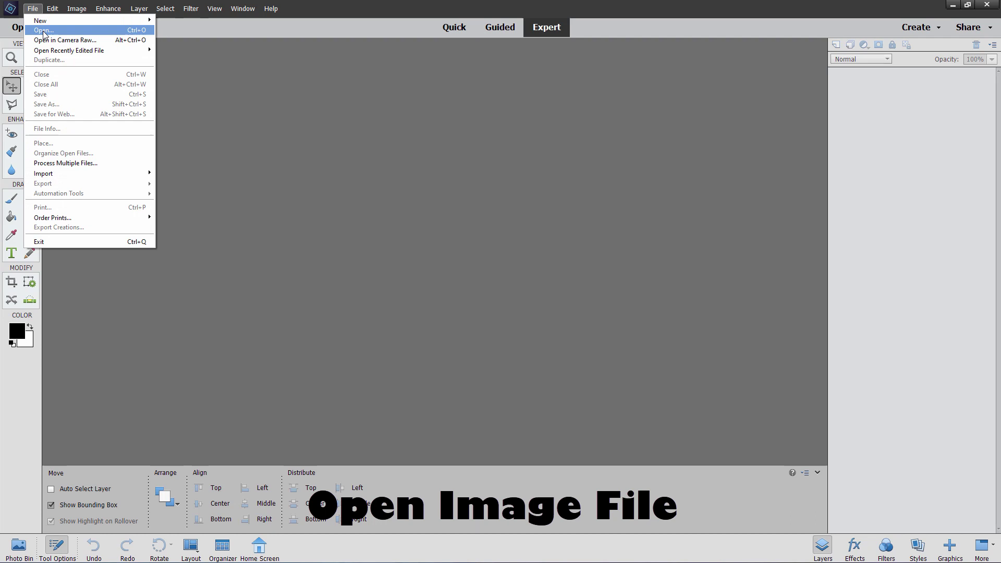
pyautogui.click(44, 30)
pyautogui.click(460, 170)
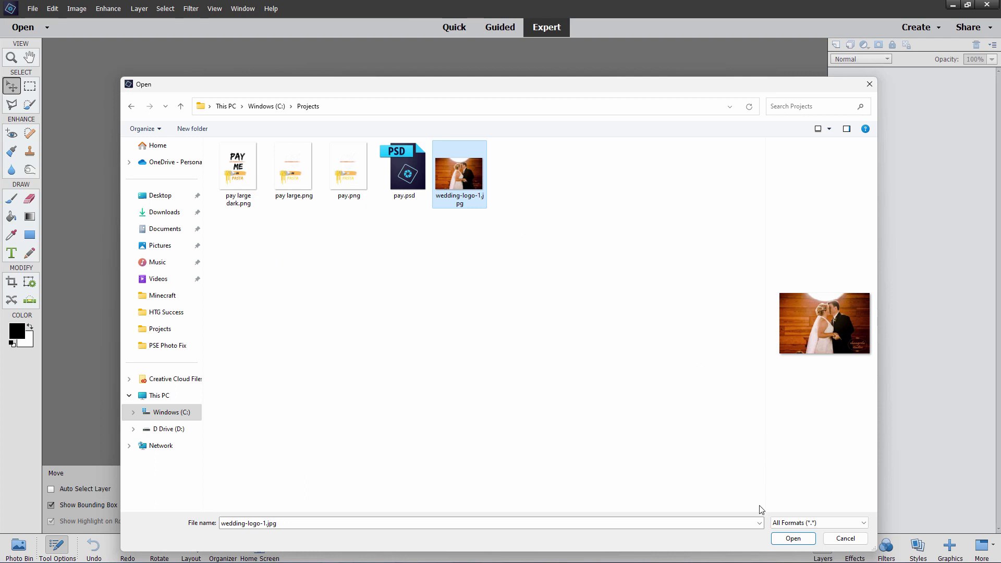
pyautogui.click(793, 539)
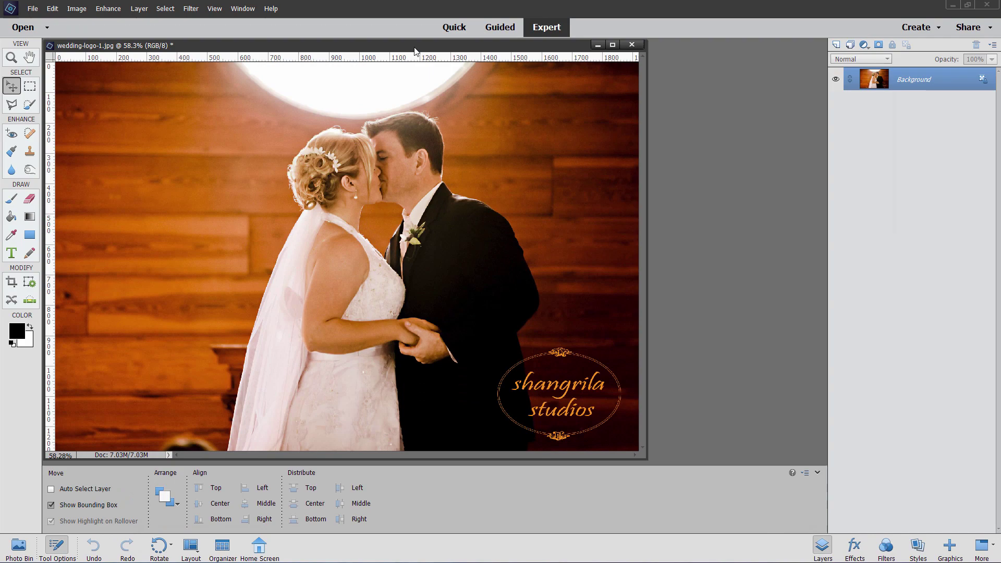
# - Dock the photo as a tab and zoom in to 300% on the logo
pyautogui.moveTo(416, 47); pyautogui.dragTo(454, 45)
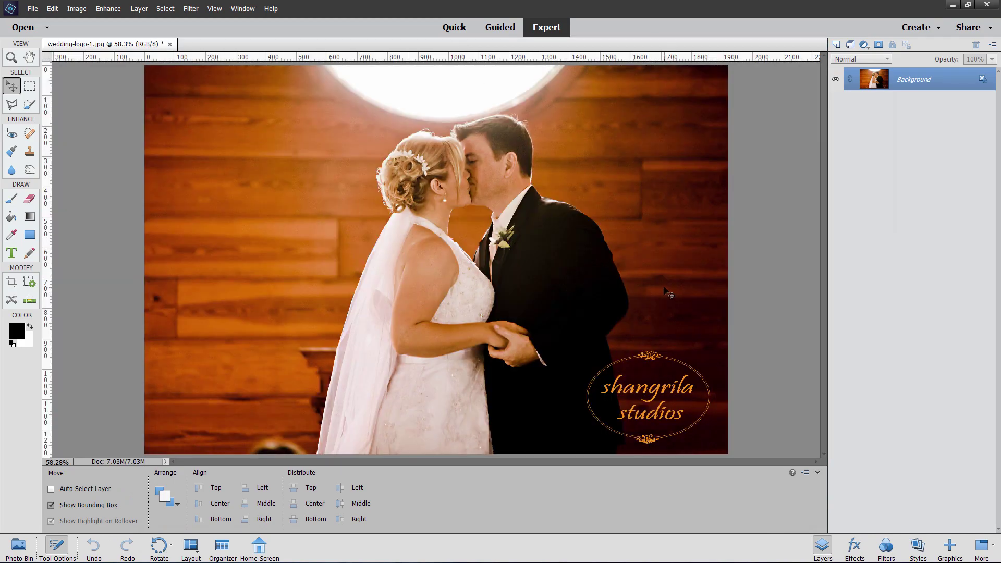
pyautogui.click(11, 58)
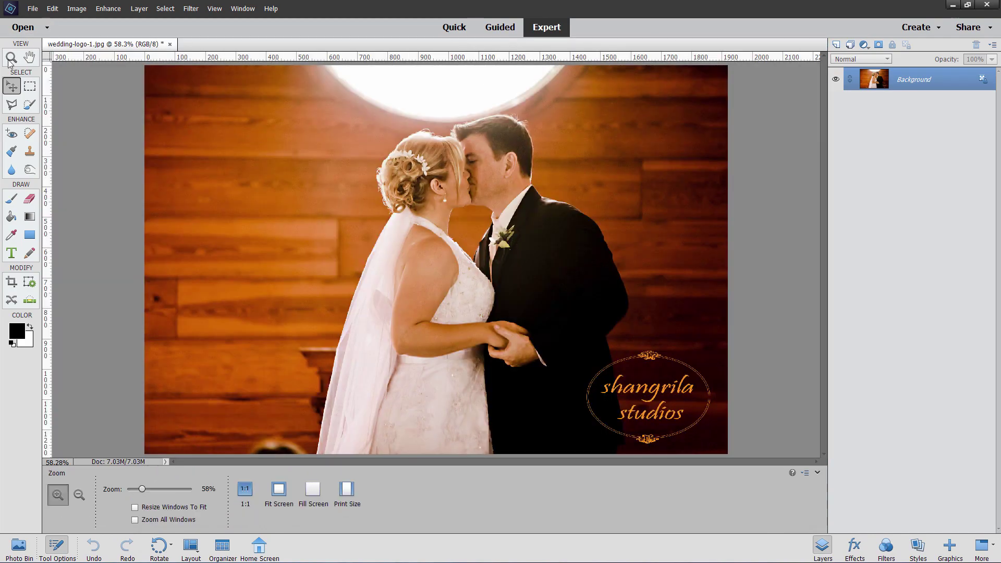
pyautogui.click(658, 427)
pyautogui.click(654, 417)
pyautogui.click(653, 415)
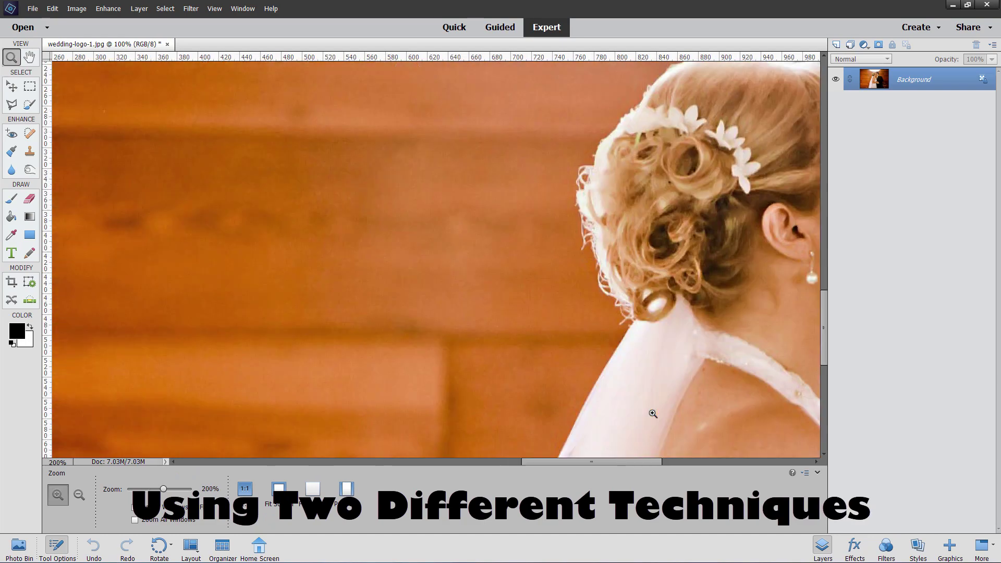
pyautogui.click(653, 415)
pyautogui.moveTo(619, 462)
pyautogui.mouseDown()
pyautogui.moveTo(654, 462)
pyautogui.moveTo(630, 467)
pyautogui.mouseUp()
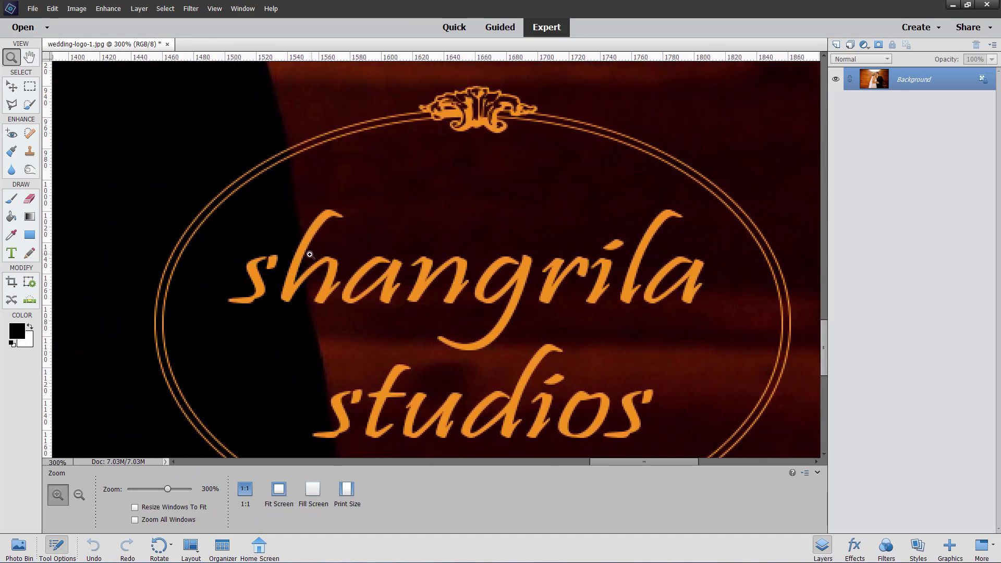
# - Pan around the logo to inspect both ornaments and the 'shangrila' text
pyautogui.click(12, 88)
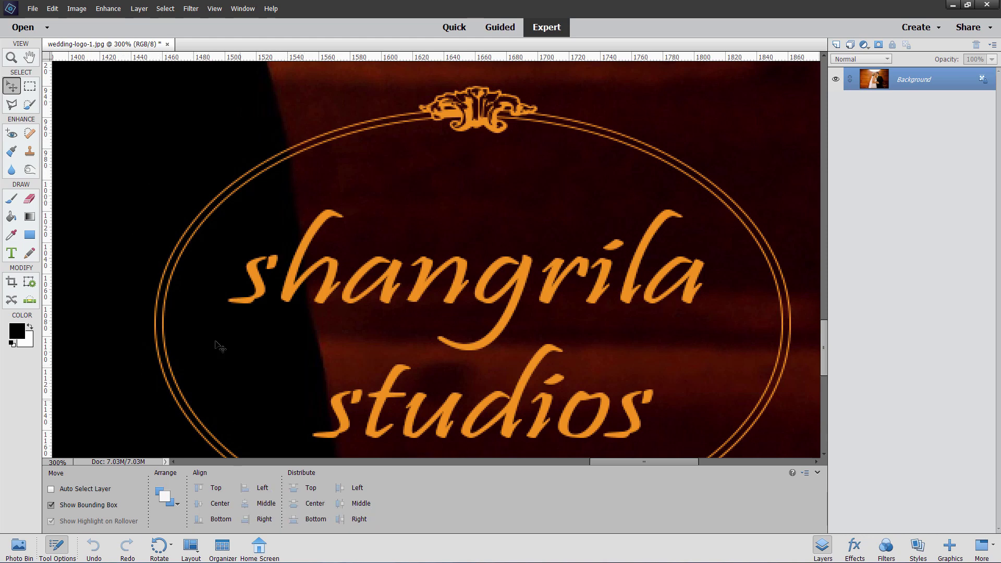
pyautogui.moveTo(438, 163); pyautogui.dragTo(430, 280)
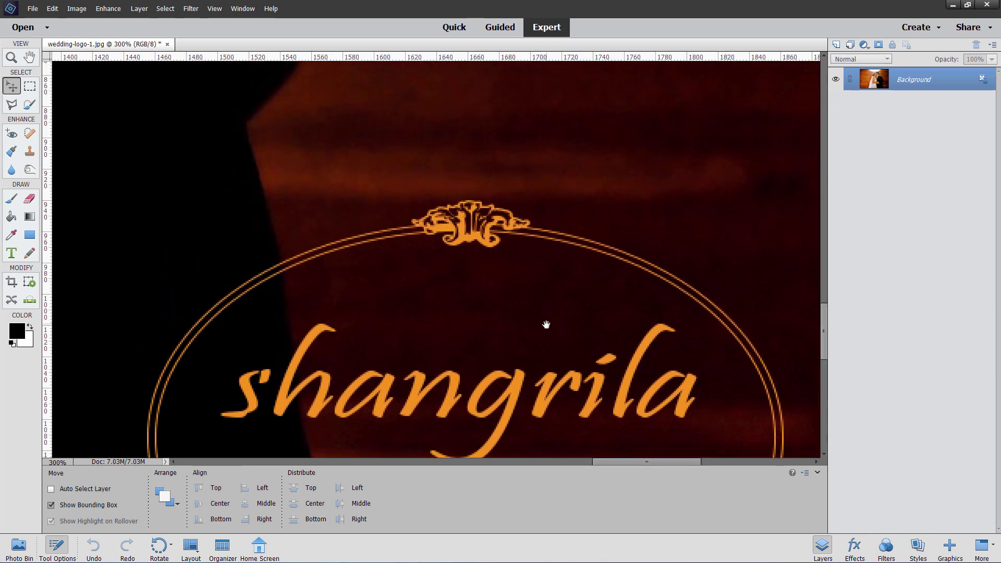
pyautogui.moveTo(546, 324); pyautogui.dragTo(483, 134)
pyautogui.moveTo(631, 328); pyautogui.dragTo(585, 228)
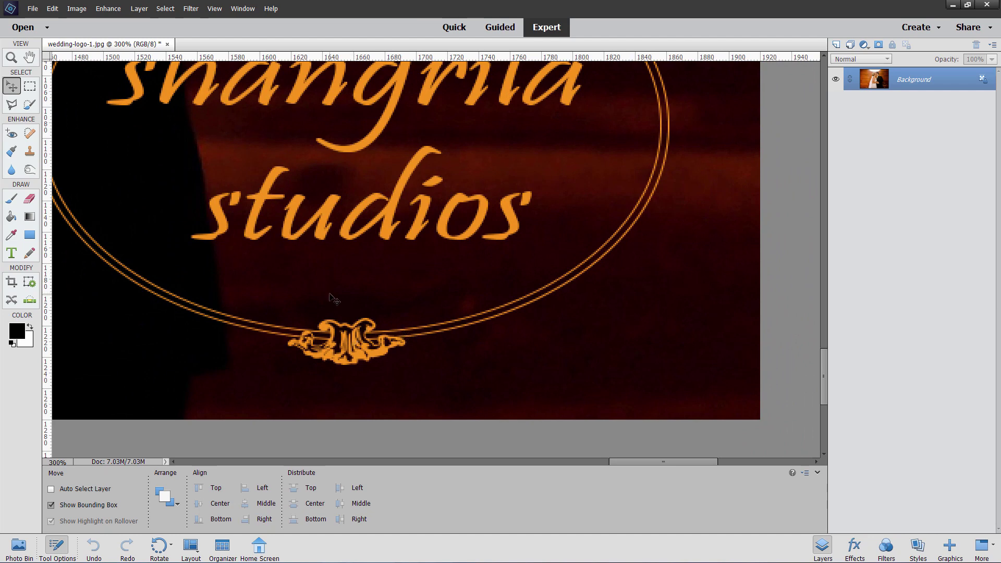
pyautogui.moveTo(328, 293); pyautogui.dragTo(497, 490)
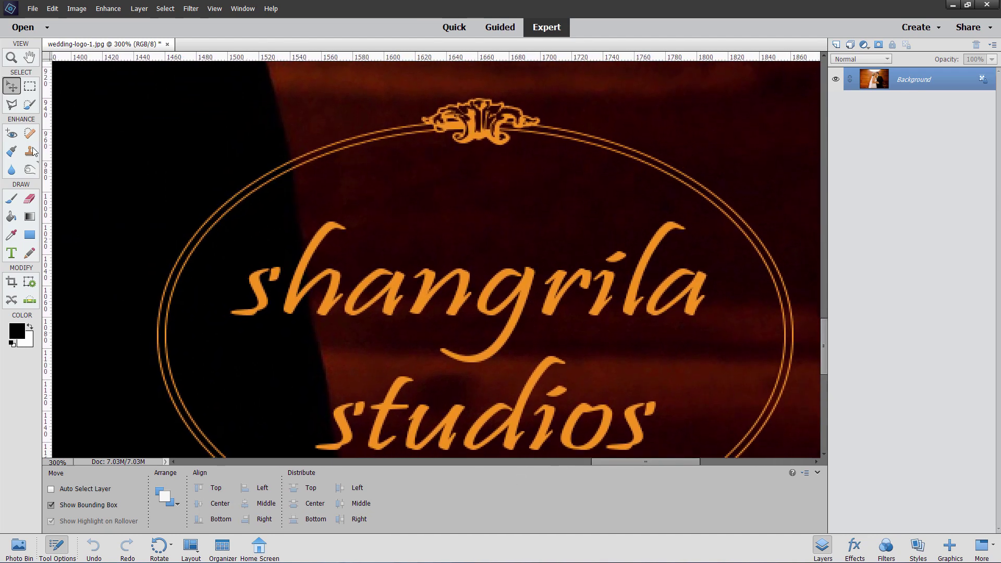
# - Set up the Clone Stamp with a 30 px soft round brush, ready to sample with Alt
pyautogui.click(29, 152)
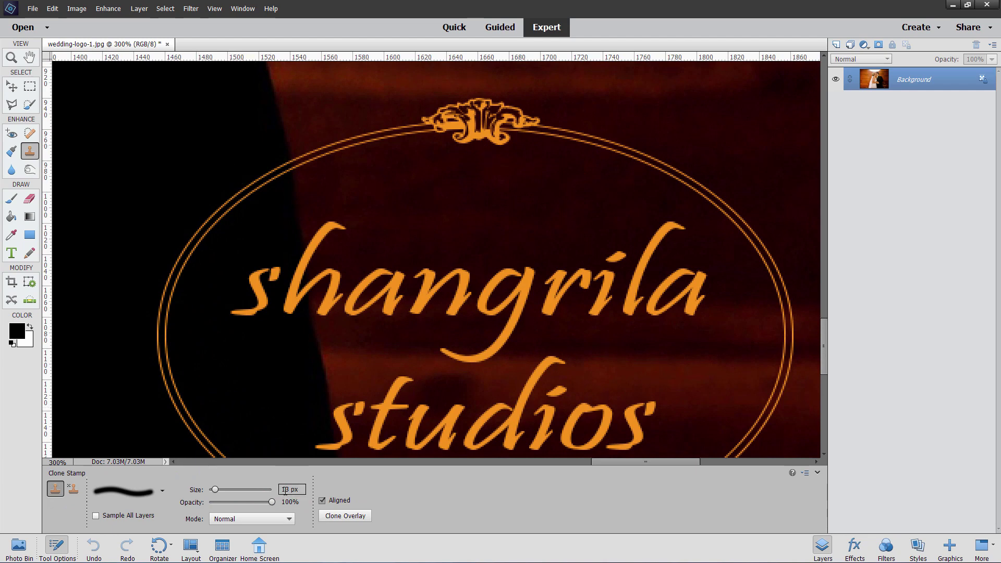
pyautogui.click(268, 489)
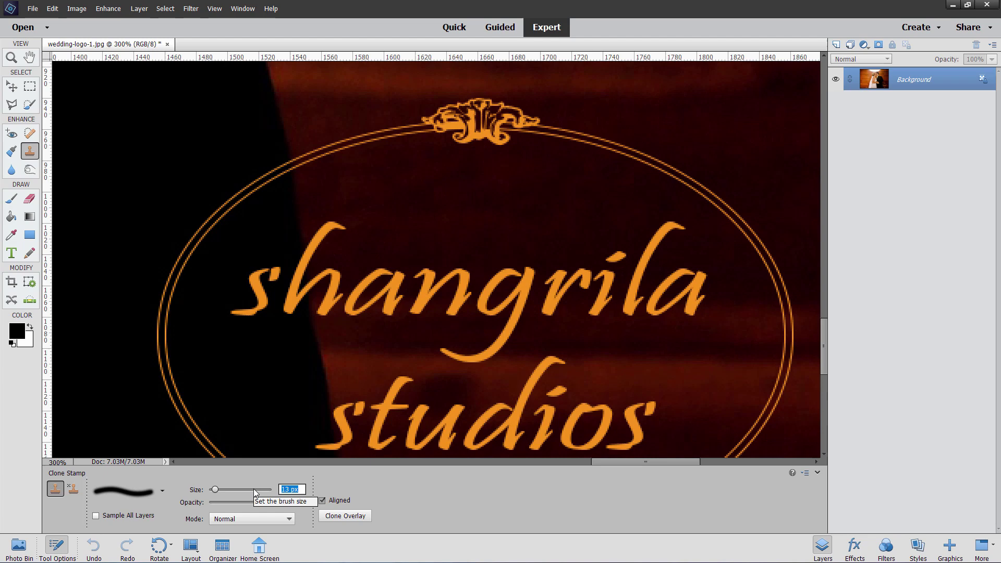
pyautogui.write('30')
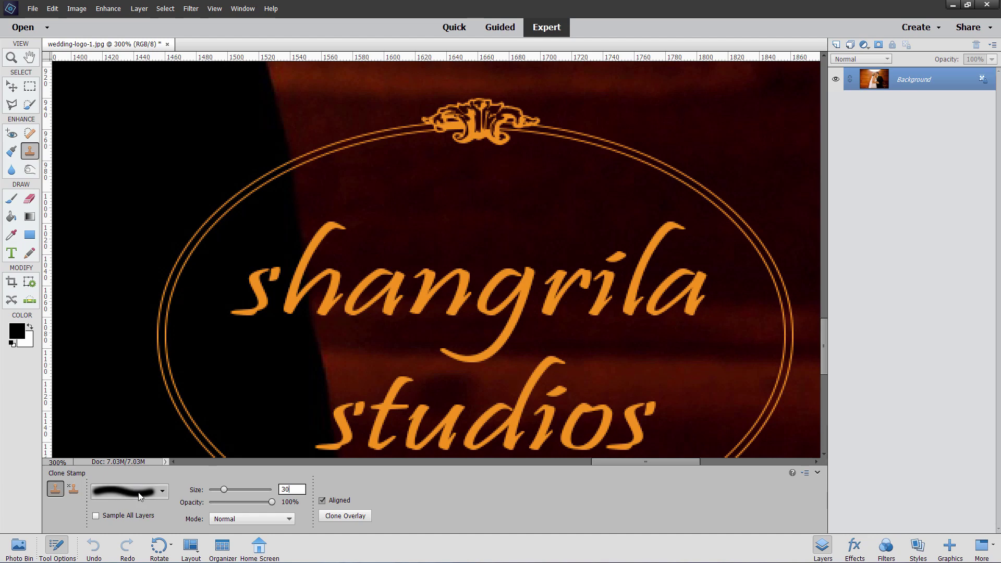
pyautogui.click(161, 494)
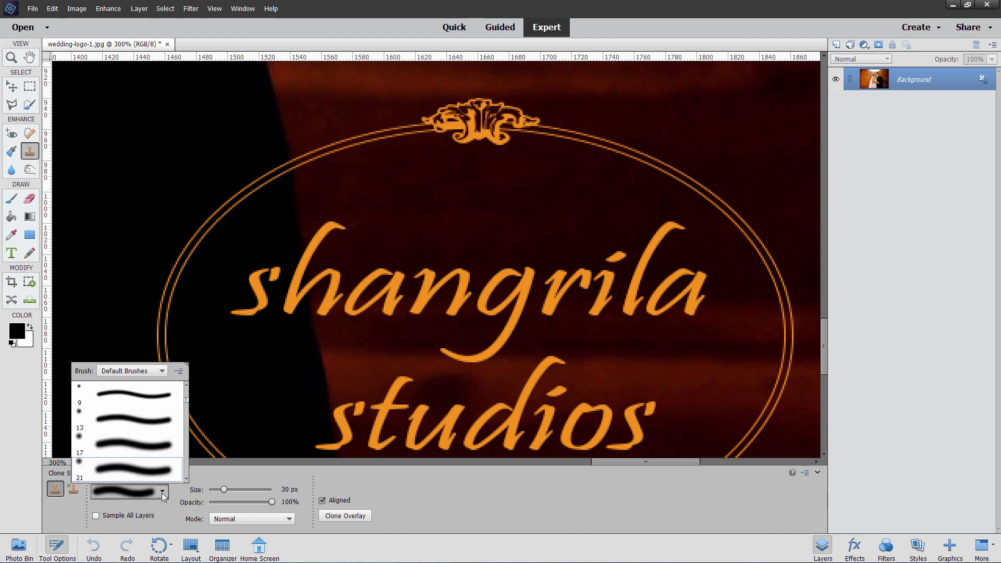
pyautogui.click(120, 448)
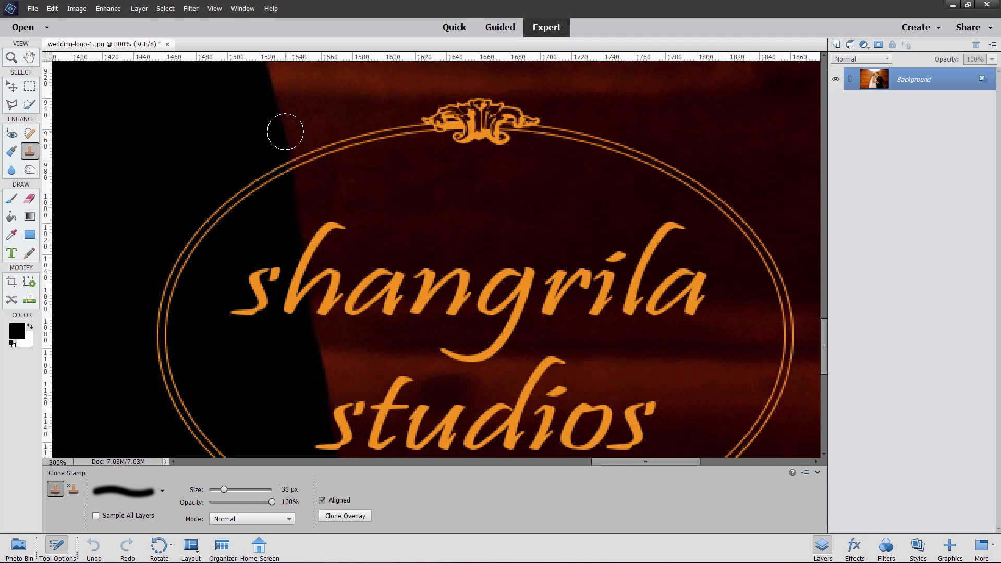
pyautogui.press('alt')
# - Sample dark background and clone over the faint upper-left oval line beside 'shangrila'
pyautogui.keyDown('alt'); pyautogui.click(285, 134); pyautogui.keyUp('alt')
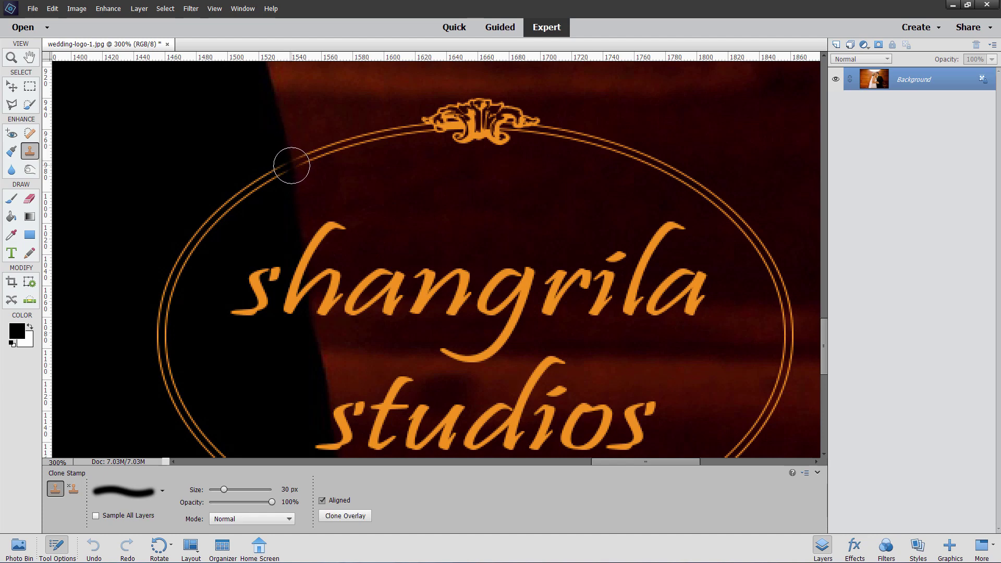
pyautogui.moveTo(291, 165); pyautogui.dragTo(223, 204)
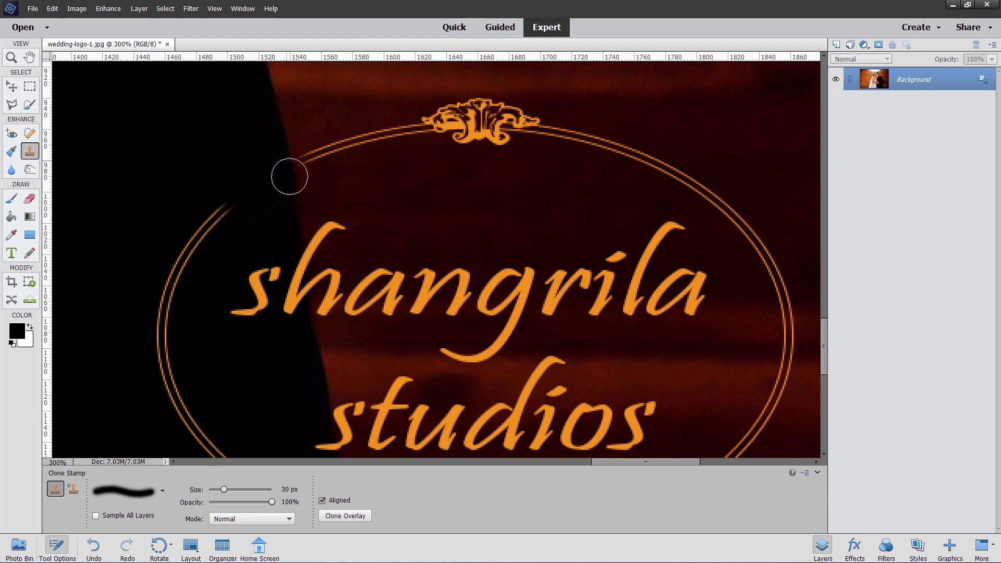
pyautogui.moveTo(241, 192); pyautogui.dragTo(156, 293)
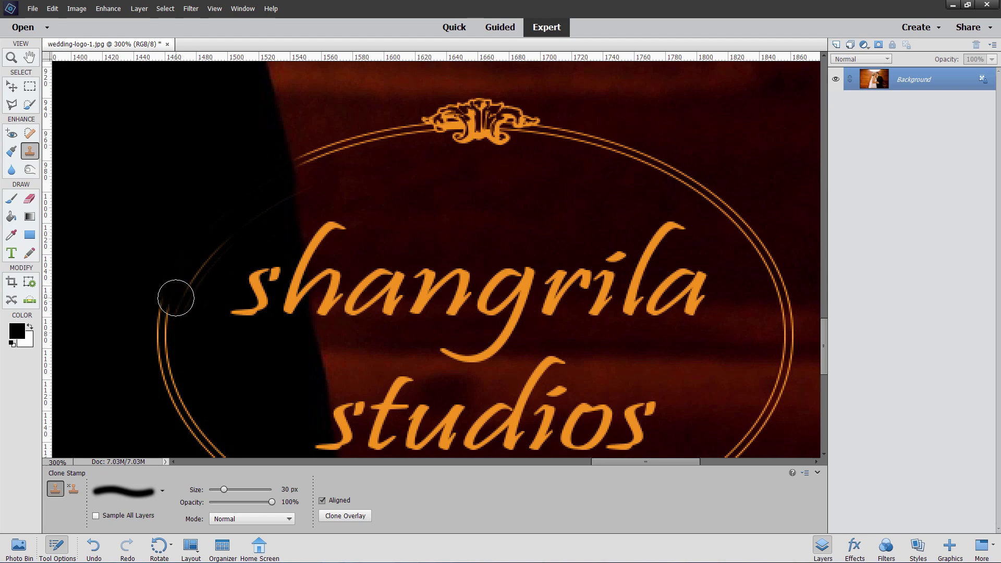
pyautogui.keyDown('alt'); pyautogui.click(197, 187); pyautogui.keyUp('alt')
pyautogui.moveTo(268, 210)
pyautogui.mouseDown()
pyautogui.moveTo(218, 241)
pyautogui.moveTo(183, 294)
pyautogui.moveTo(170, 275)
pyautogui.moveTo(153, 375)
pyautogui.mouseUp()
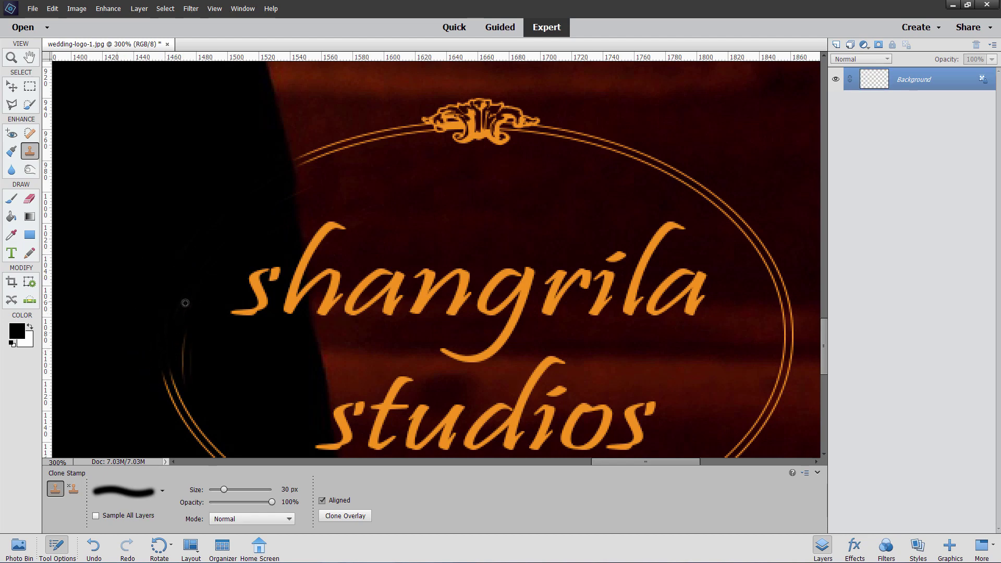
pyautogui.moveTo(185, 303)
pyautogui.mouseDown()
pyautogui.moveTo(189, 388)
pyautogui.moveTo(181, 378)
pyautogui.moveTo(168, 386)
pyautogui.moveTo(189, 417)
pyautogui.mouseUp()
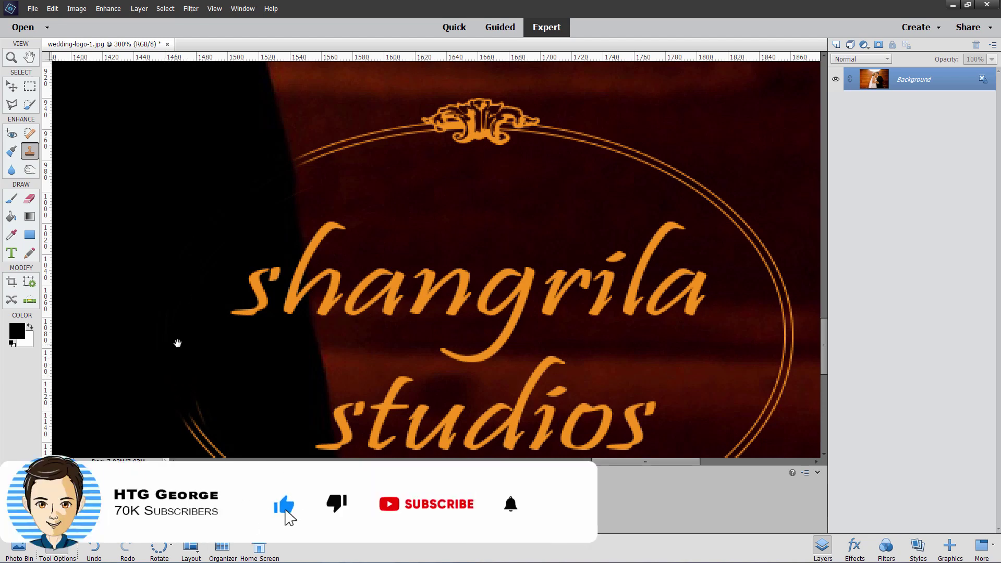
pyautogui.moveTo(245, 353); pyautogui.dragTo(238, 214)
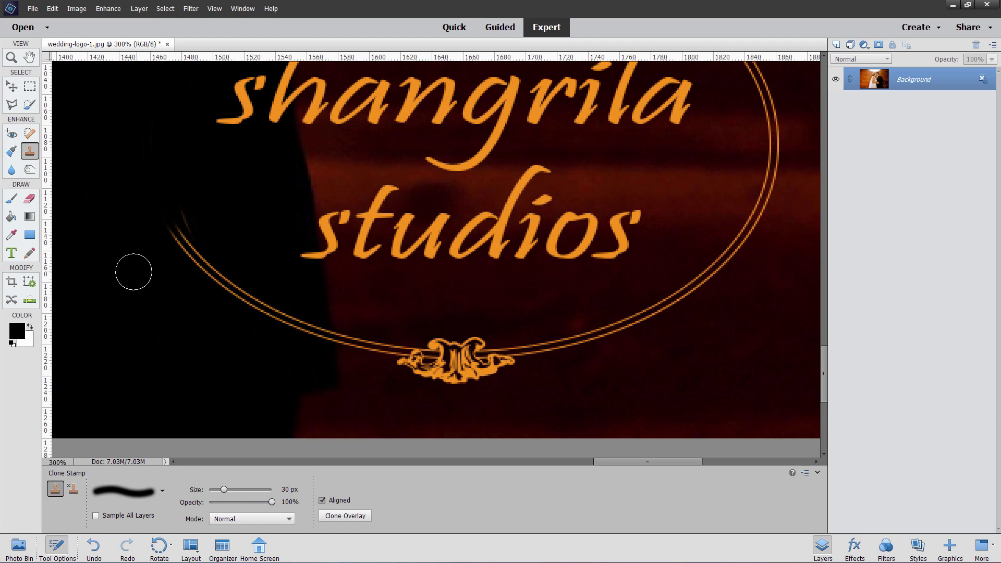
# - Clone out the oval's upper- and lower-left double lines, undoing one badly cloned patch
pyautogui.keyDown('alt'); pyautogui.click(134, 271); pyautogui.keyUp('alt')
pyautogui.moveTo(167, 215)
pyautogui.mouseDown()
pyautogui.moveTo(224, 291)
pyautogui.moveTo(284, 320)
pyautogui.moveTo(241, 285)
pyautogui.moveTo(300, 330)
pyautogui.moveTo(258, 311)
pyautogui.moveTo(332, 304)
pyautogui.mouseUp()
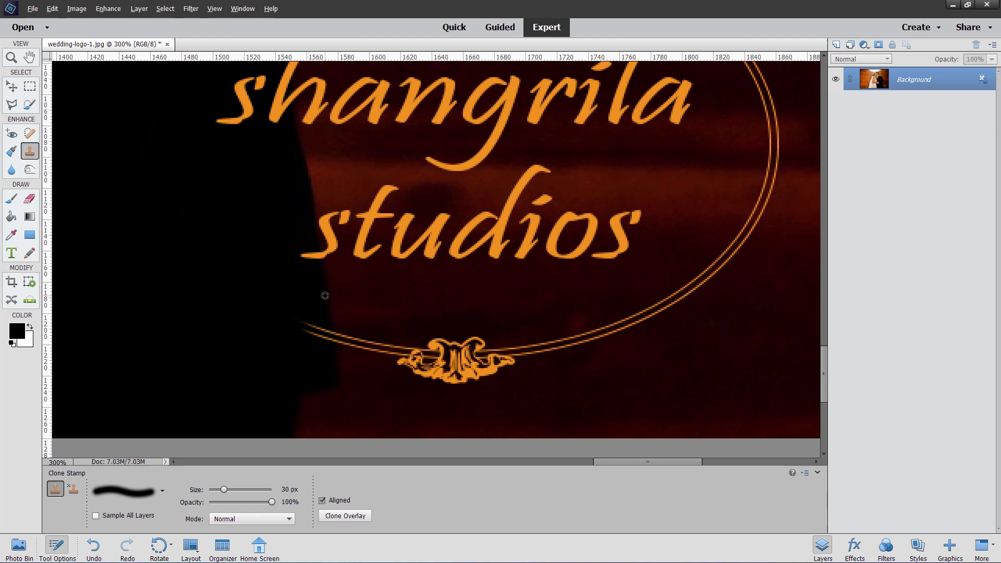
pyautogui.keyDown('alt'); pyautogui.click(324, 296); pyautogui.keyUp('alt')
pyautogui.click(353, 330)
pyautogui.hotkey('ctrl', 'z')
pyautogui.moveTo(329, 333)
pyautogui.mouseDown()
pyautogui.moveTo(295, 325)
pyautogui.moveTo(371, 341)
pyautogui.mouseUp()
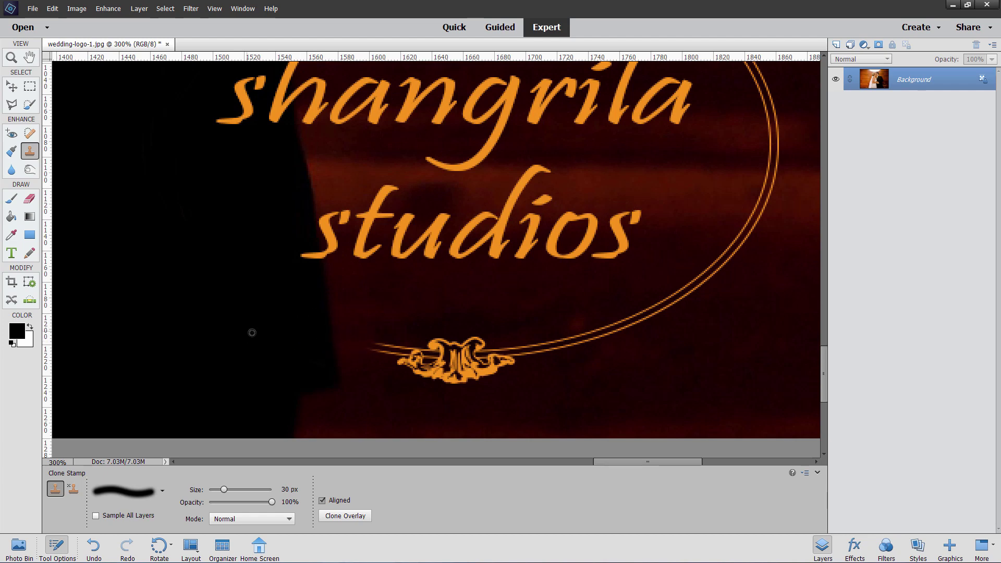
pyautogui.scroll(5, 186, 418)
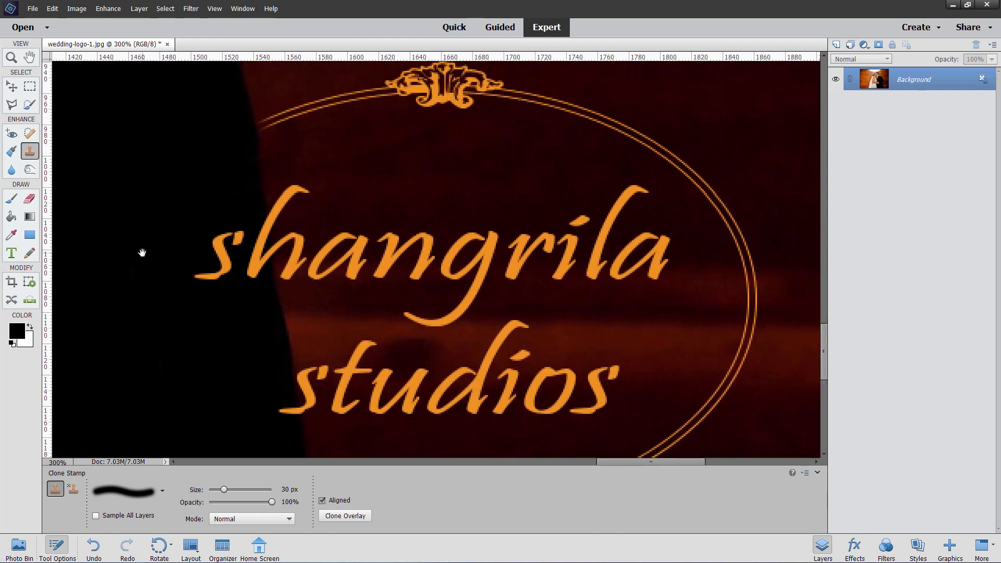
pyautogui.scroll(2, 161, 313)
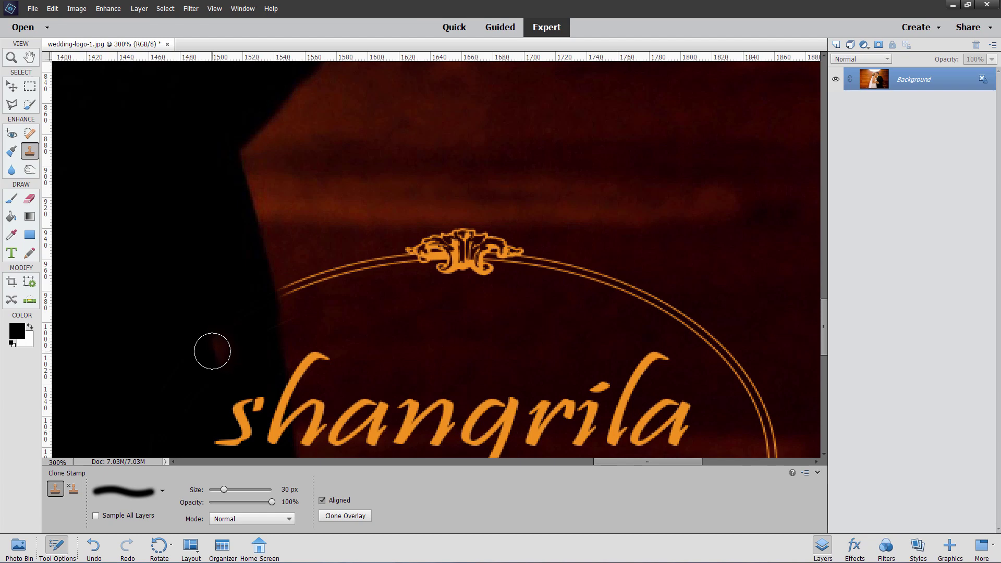
# - Shrink the brush and paint out the left end of the golden arc and its glow
pyautogui.press('[')
pyautogui.press('[')
pyautogui.press('[')
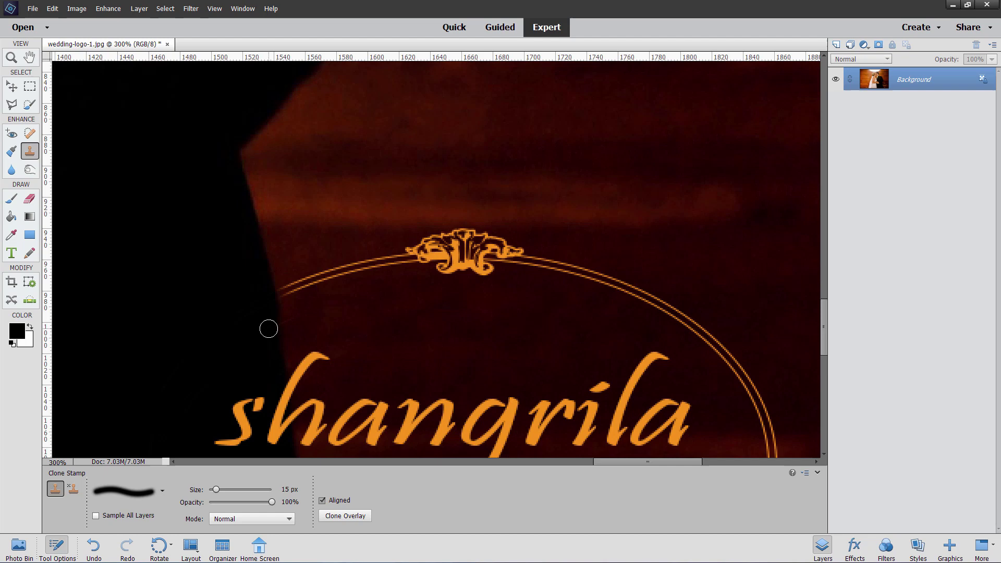
pyautogui.moveTo(269, 329)
pyautogui.mouseDown()
pyautogui.moveTo(217, 341)
pyautogui.moveTo(230, 330)
pyautogui.mouseUp()
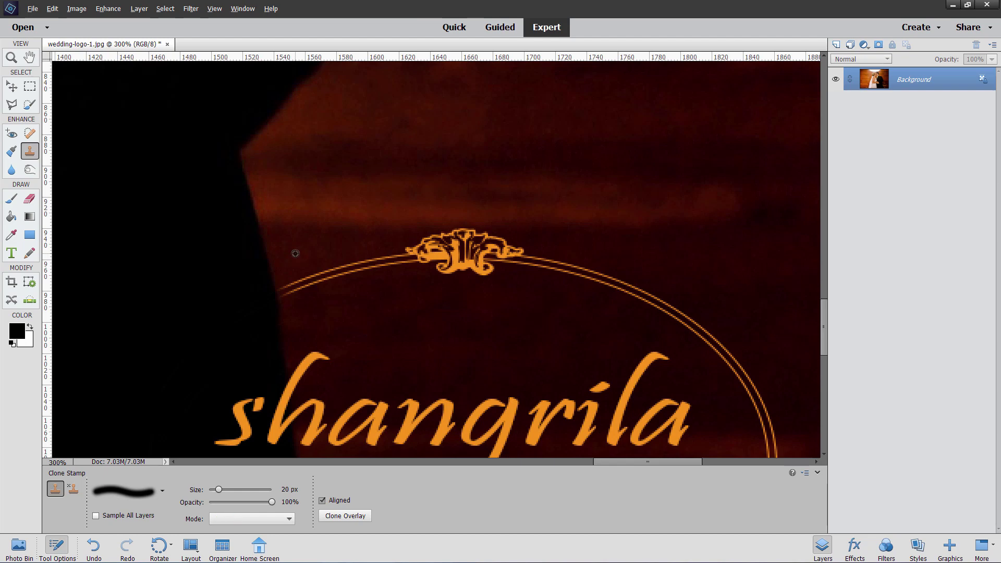
pyautogui.moveTo(293, 280)
pyautogui.mouseDown()
pyautogui.moveTo(290, 291)
pyautogui.moveTo(398, 252)
pyautogui.moveTo(351, 262)
pyautogui.moveTo(369, 259)
pyautogui.mouseUp()
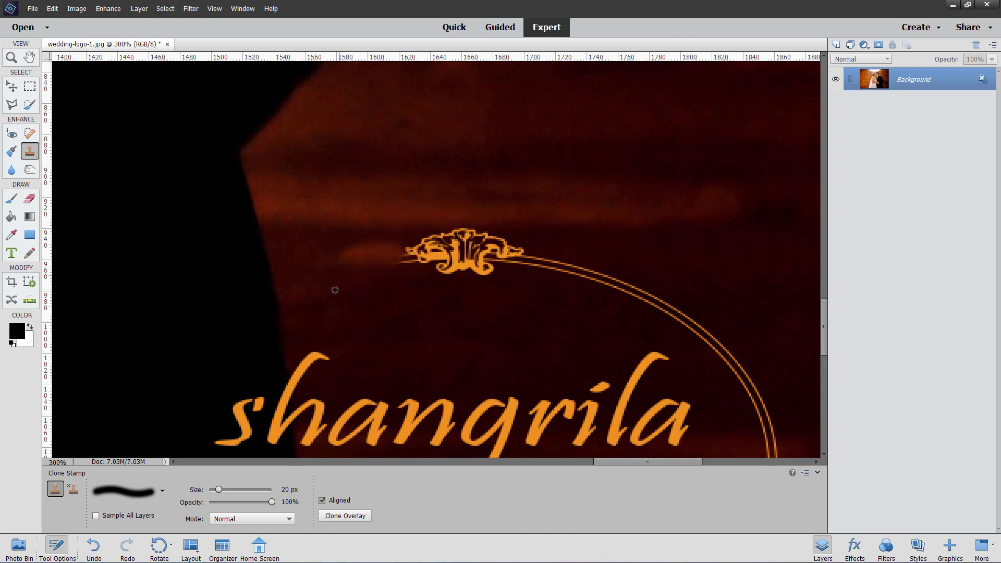
pyautogui.moveTo(333, 267)
pyautogui.mouseDown()
pyautogui.moveTo(406, 268)
pyautogui.moveTo(362, 262)
pyautogui.moveTo(388, 257)
pyautogui.moveTo(354, 279)
pyautogui.moveTo(342, 266)
pyautogui.moveTo(415, 260)
pyautogui.moveTo(339, 249)
pyautogui.moveTo(389, 241)
pyautogui.mouseUp()
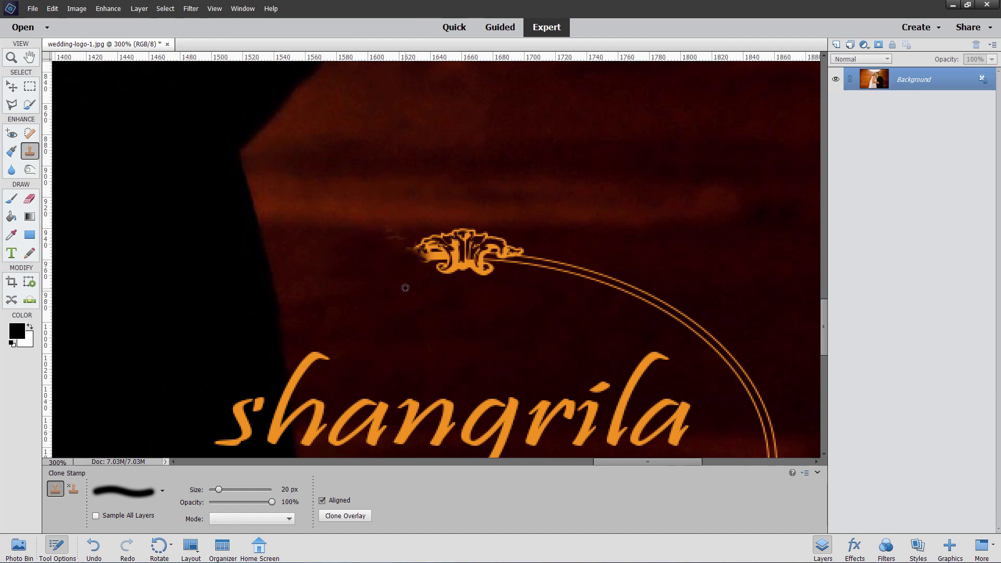
# - Clone away the top ornament's body, curls and curve end with dark background
pyautogui.keyDown('alt'); pyautogui.click(405, 287); pyautogui.keyUp('alt')
pyautogui.moveTo(405, 288)
pyautogui.mouseDown()
pyautogui.moveTo(480, 269)
pyautogui.moveTo(405, 268)
pyautogui.moveTo(460, 258)
pyautogui.moveTo(391, 261)
pyautogui.moveTo(422, 250)
pyautogui.moveTo(396, 242)
pyautogui.mouseUp()
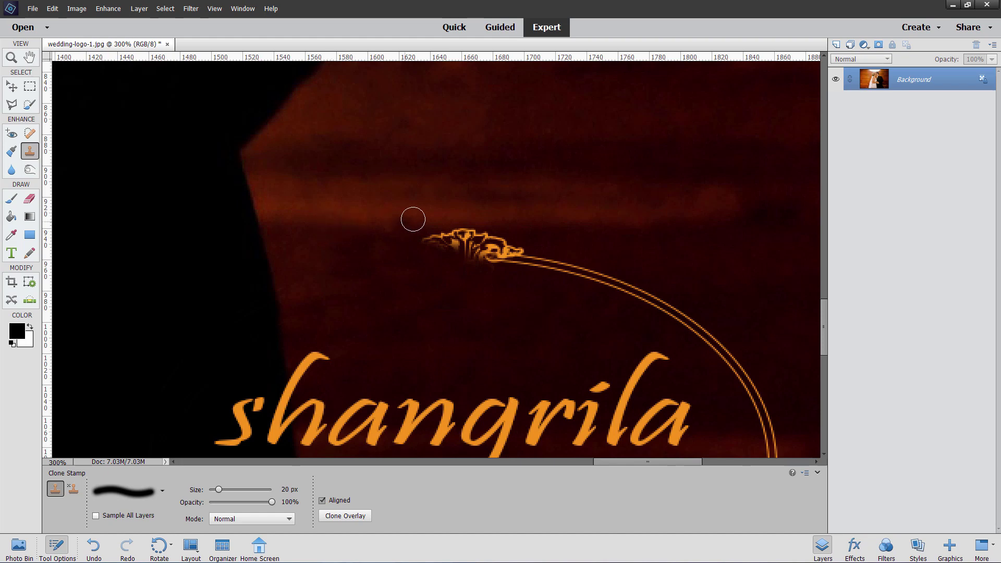
pyautogui.keyDown('alt'); pyautogui.click(357, 226); pyautogui.keyUp('alt')
pyautogui.moveTo(430, 227)
pyautogui.mouseDown()
pyautogui.moveTo(481, 228)
pyautogui.moveTo(421, 242)
pyautogui.moveTo(480, 242)
pyautogui.moveTo(438, 257)
pyautogui.moveTo(465, 259)
pyautogui.moveTo(495, 258)
pyautogui.moveTo(483, 253)
pyautogui.moveTo(491, 245)
pyautogui.moveTo(482, 263)
pyautogui.mouseUp()
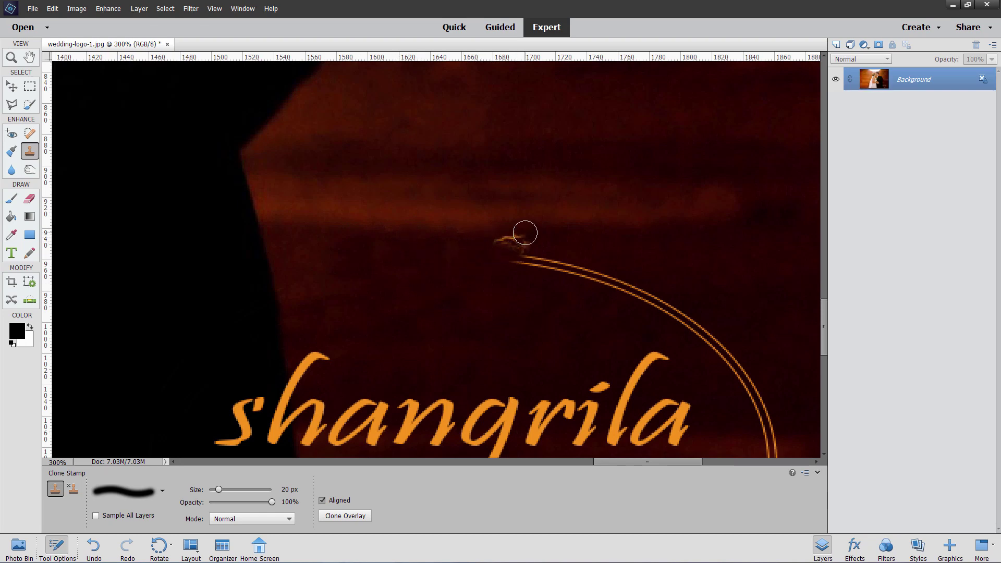
pyautogui.moveTo(523, 230)
pyautogui.mouseDown()
pyautogui.moveTo(494, 236)
pyautogui.moveTo(539, 243)
pyautogui.moveTo(508, 257)
pyautogui.moveTo(516, 264)
pyautogui.moveTo(536, 261)
pyautogui.mouseUp()
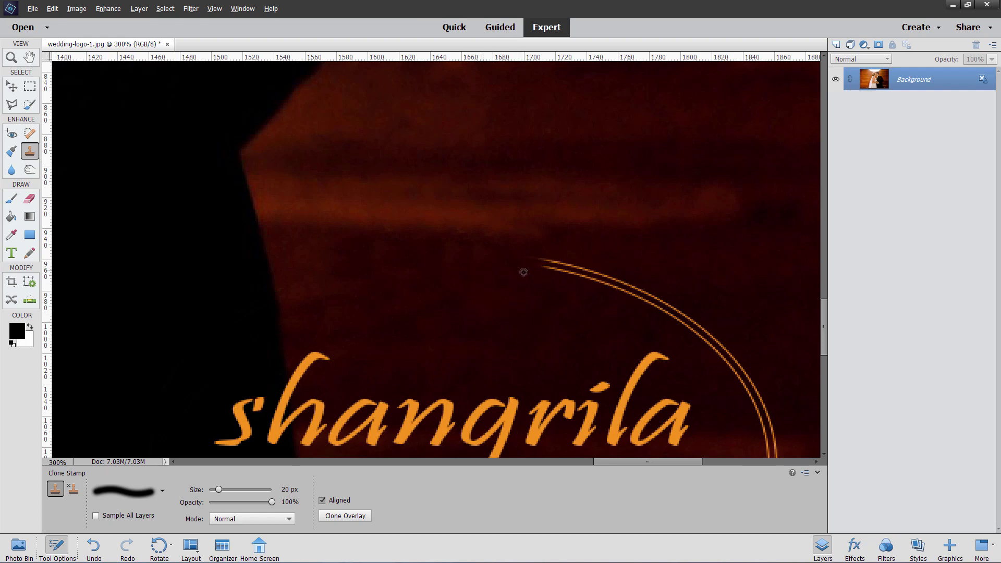
pyautogui.moveTo(547, 266)
pyautogui.mouseDown()
pyautogui.moveTo(627, 296)
pyautogui.moveTo(609, 267)
pyautogui.moveTo(692, 330)
pyautogui.moveTo(603, 331)
pyautogui.moveTo(732, 357)
pyautogui.moveTo(663, 286)
pyautogui.moveTo(474, 177)
pyautogui.mouseUp()
# - Clone out the right side of the ring lines, undoing a stray orange fragment
pyautogui.keyDown('alt'); pyautogui.click(497, 279); pyautogui.keyUp('alt')
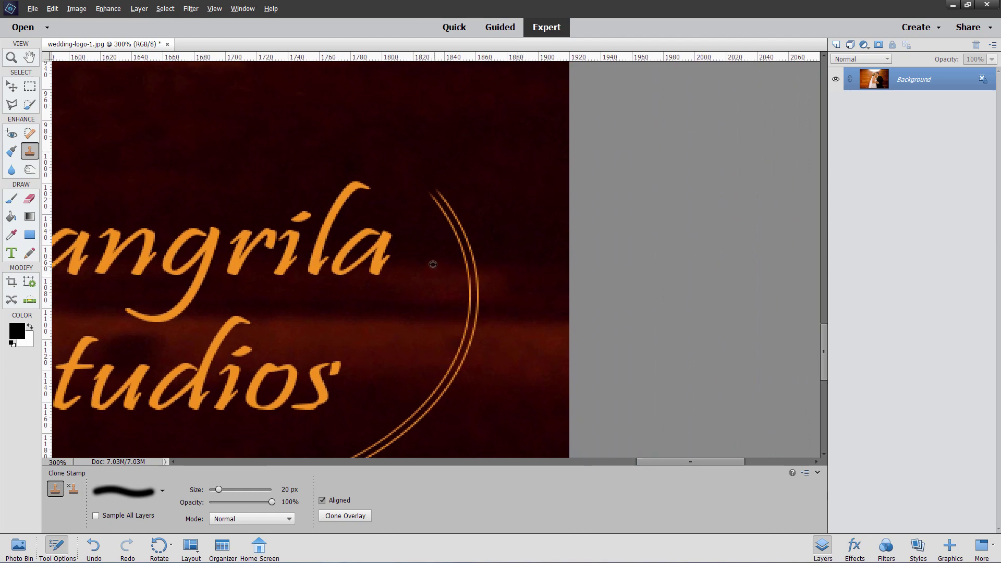
pyautogui.moveTo(443, 262)
pyautogui.mouseDown()
pyautogui.moveTo(473, 262)
pyautogui.moveTo(436, 195)
pyautogui.moveTo(473, 273)
pyautogui.moveTo(456, 363)
pyautogui.moveTo(469, 335)
pyautogui.moveTo(429, 405)
pyautogui.moveTo(438, 393)
pyautogui.moveTo(391, 437)
pyautogui.mouseUp()
pyautogui.moveTo(450, 355)
pyautogui.mouseDown()
pyautogui.moveTo(543, 248)
pyautogui.moveTo(668, 166)
pyautogui.mouseUp()
pyautogui.moveTo(590, 266); pyautogui.dragTo(600, 260)
pyautogui.click(563, 306)
pyautogui.hotkey('ctrl', 'z')
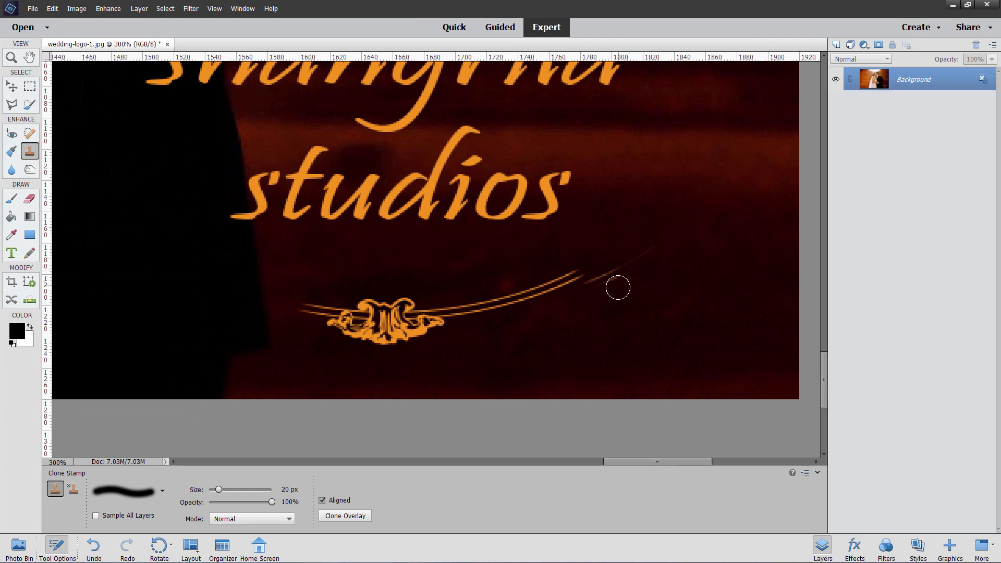
pyautogui.keyDown('alt'); pyautogui.click(691, 278); pyautogui.keyUp('alt')
pyautogui.moveTo(588, 287)
pyautogui.mouseDown()
pyautogui.moveTo(648, 252)
pyautogui.moveTo(576, 284)
pyautogui.moveTo(581, 268)
pyautogui.moveTo(505, 297)
pyautogui.mouseUp()
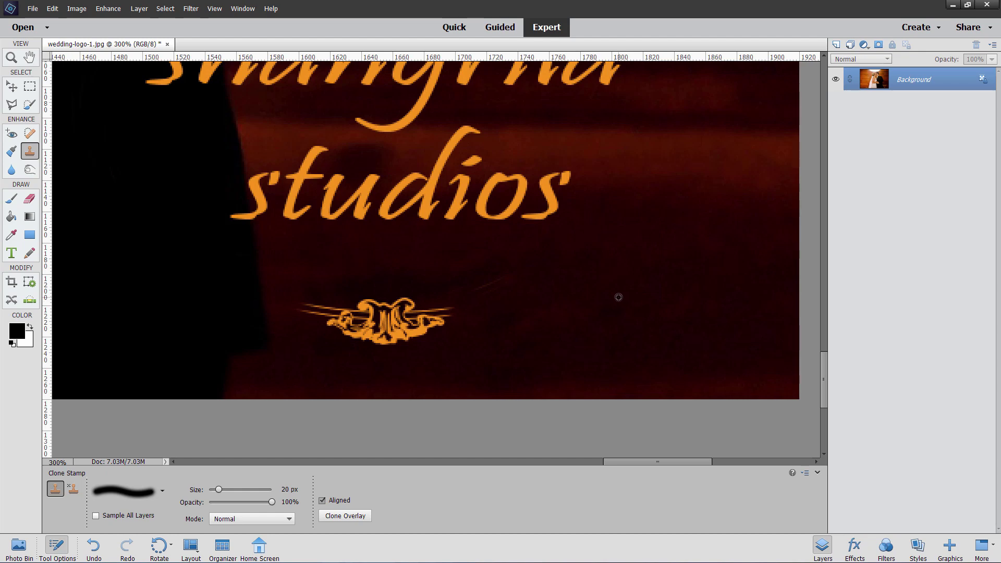
# - Remove the bottom ornament beneath 'studios' and fit the whole photo on screen
pyautogui.keyDown('alt'); pyautogui.click(618, 297); pyautogui.keyUp('alt')
pyautogui.moveTo(508, 287)
pyautogui.mouseDown()
pyautogui.moveTo(462, 302)
pyautogui.moveTo(478, 310)
pyautogui.moveTo(417, 318)
pyautogui.moveTo(422, 331)
pyautogui.moveTo(392, 309)
pyautogui.moveTo(433, 313)
pyautogui.moveTo(363, 306)
pyautogui.moveTo(360, 341)
pyautogui.moveTo(393, 343)
pyautogui.moveTo(351, 323)
pyautogui.moveTo(398, 308)
pyautogui.moveTo(357, 327)
pyautogui.moveTo(311, 310)
pyautogui.moveTo(365, 315)
pyautogui.moveTo(347, 327)
pyautogui.mouseUp()
pyautogui.keyDown('alt'); pyautogui.click(480, 324); pyautogui.keyUp('alt')
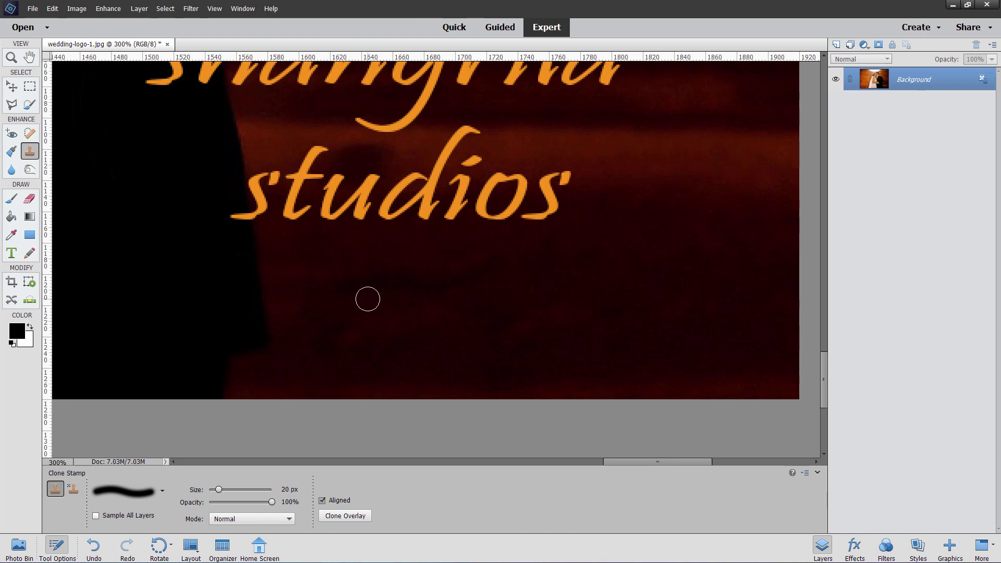
pyautogui.hotkey('ctrl', '0')
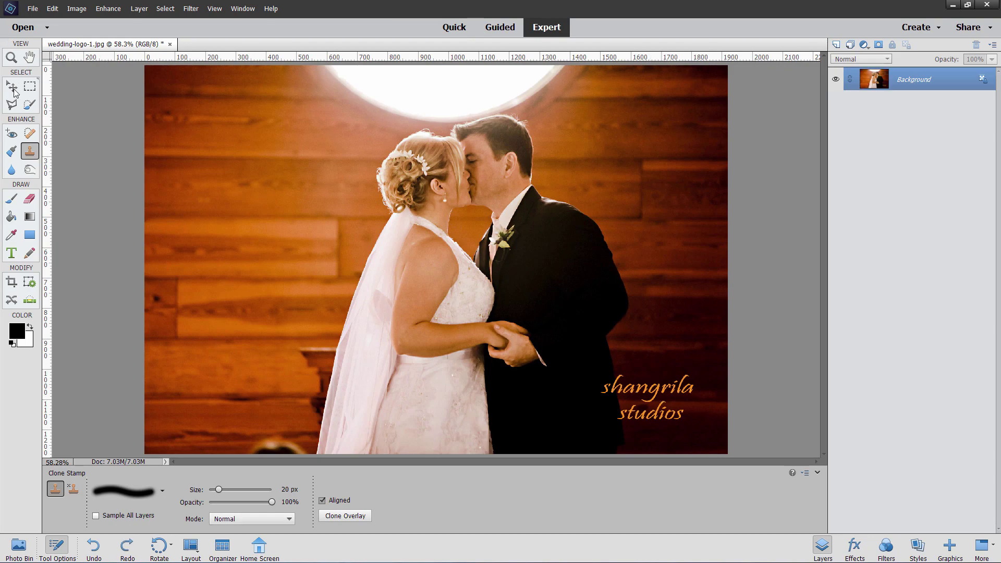
# - Zoom to 300% on the 'shangrila studios' lettering and switch to the Magic Wand
pyautogui.click(12, 58)
pyautogui.moveTo(601, 412); pyautogui.dragTo(655, 412)
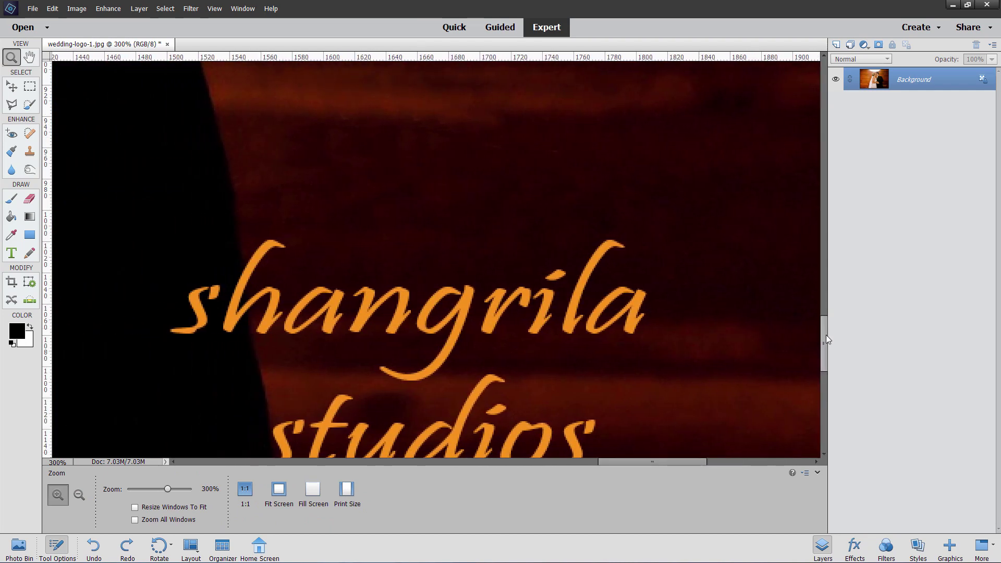
pyautogui.moveTo(825, 335)
pyautogui.mouseDown()
pyautogui.moveTo(826, 355)
pyautogui.moveTo(826, 343)
pyautogui.mouseUp()
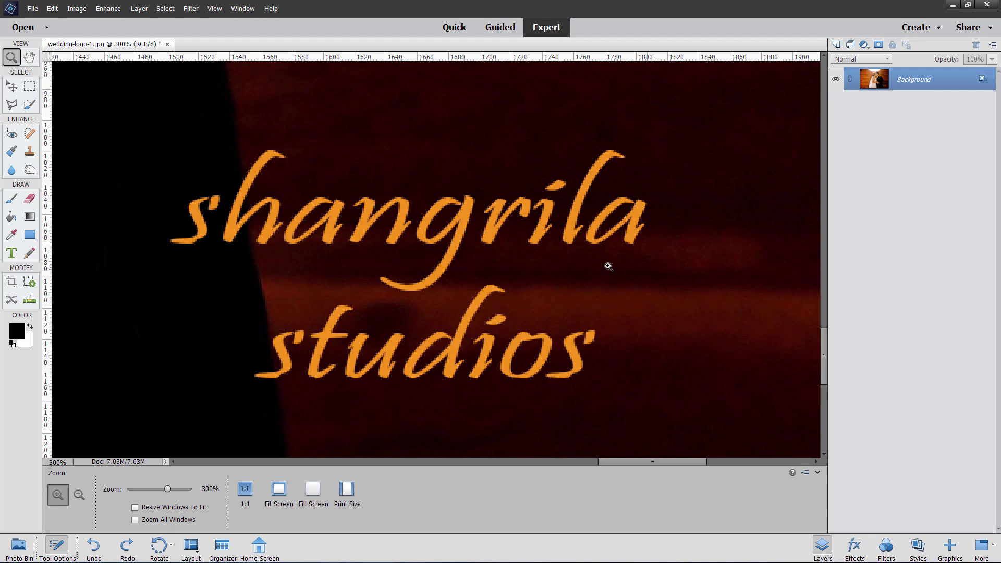
pyautogui.press('a')
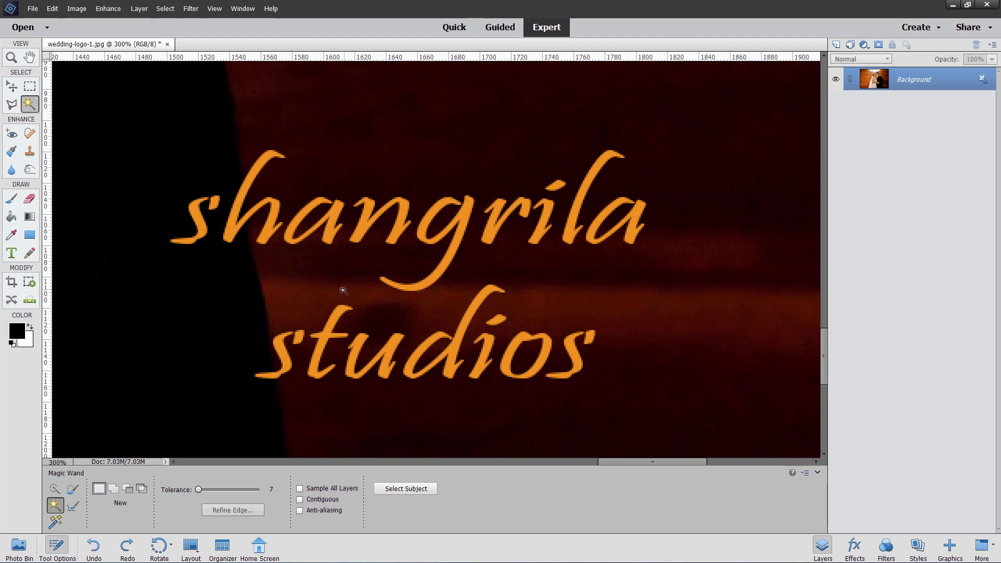
# - Set the Magic Wand to Tolerance 15, Contiguous, select the first 's', and switch to Add mode
pyautogui.click(275, 489)
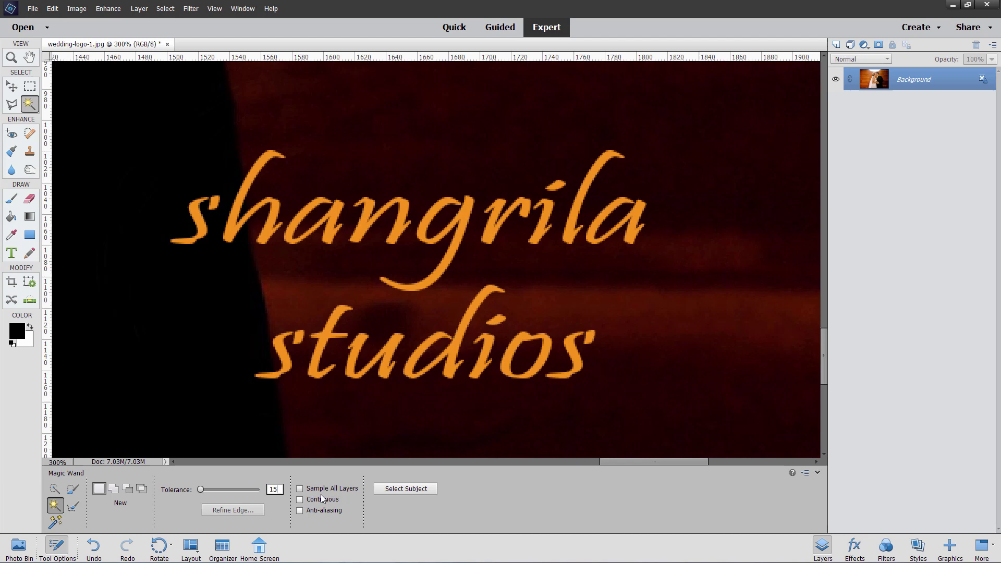
pyautogui.click(301, 499)
pyautogui.click(202, 230)
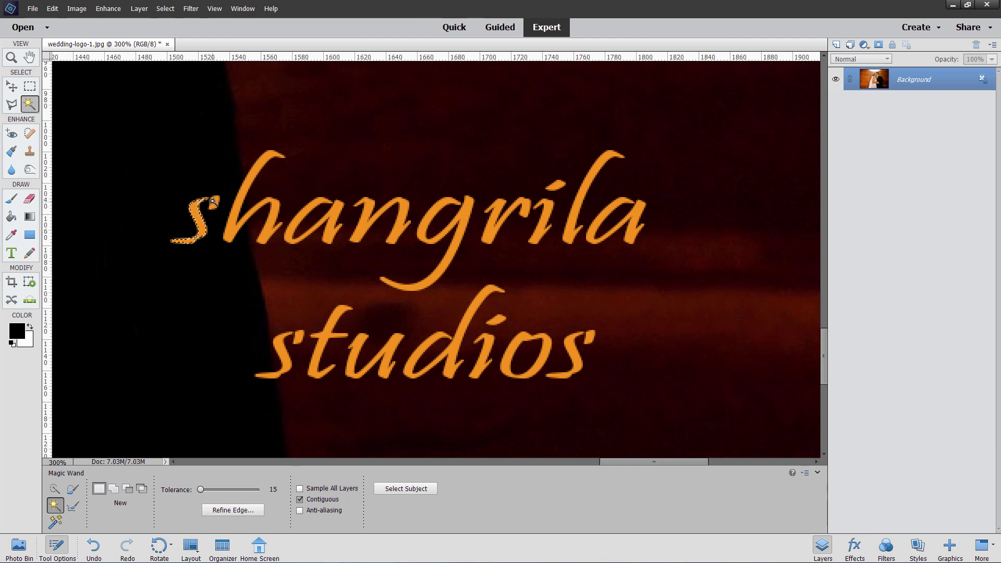
pyautogui.click(114, 487)
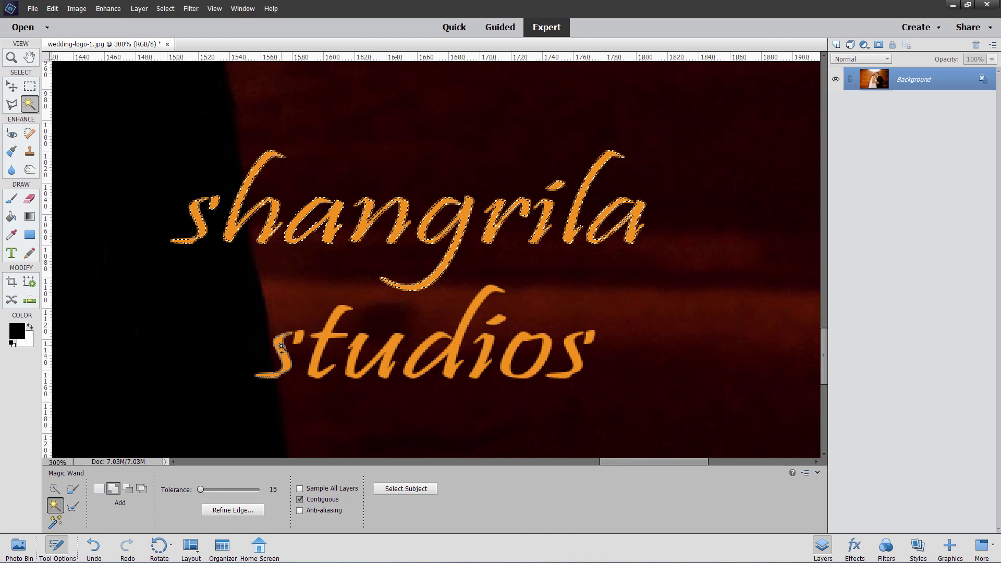
# - Add each letter of 'studios' to the selection, undoing the click that grabbed background
pyautogui.click(295, 341)
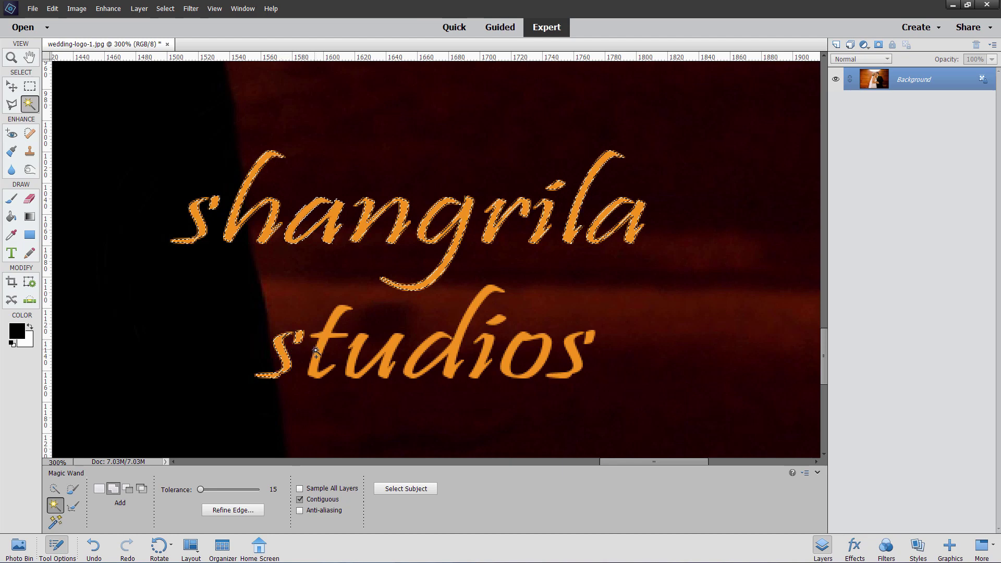
pyautogui.click(379, 364)
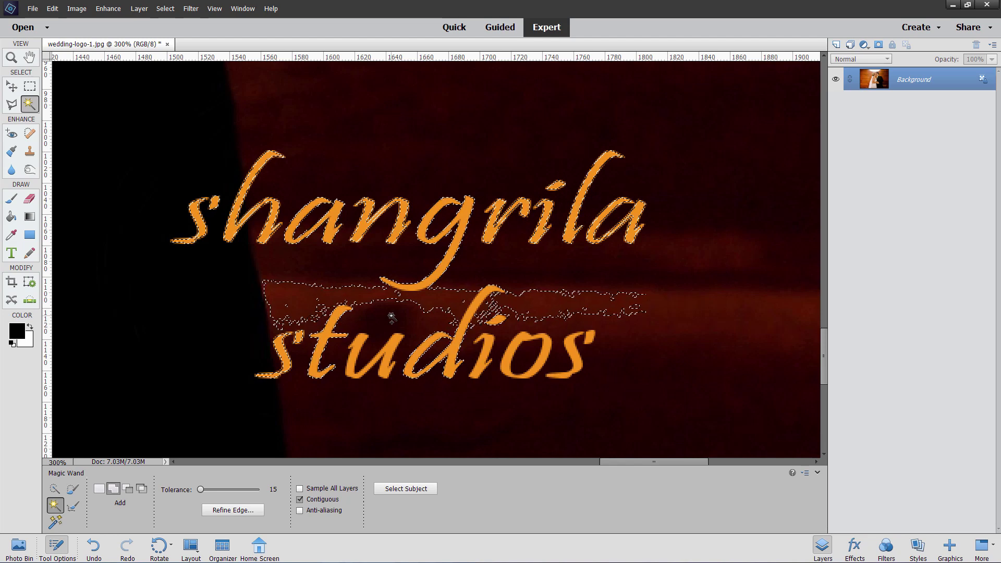
pyautogui.hotkey('ctrl', 'z')
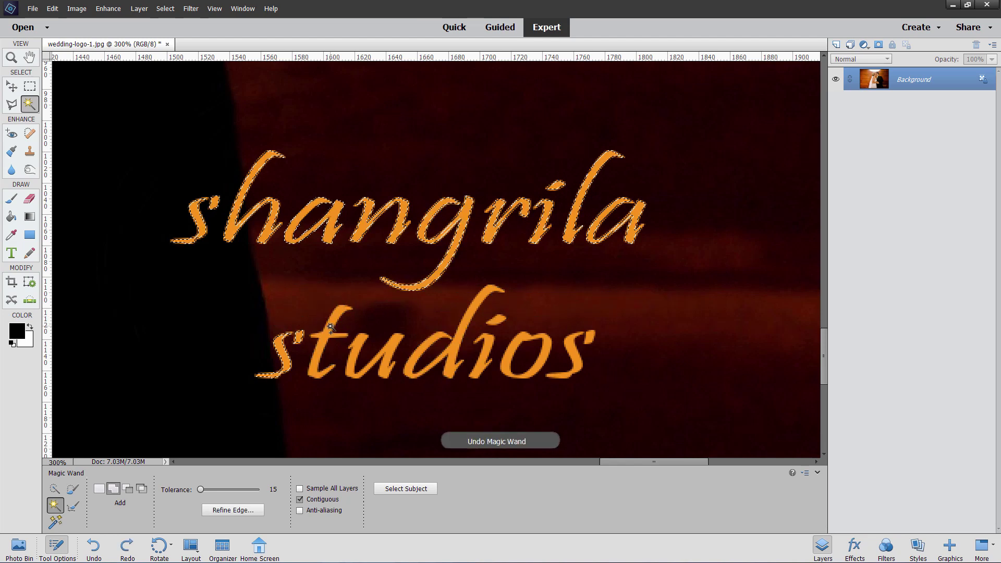
pyautogui.click(355, 347)
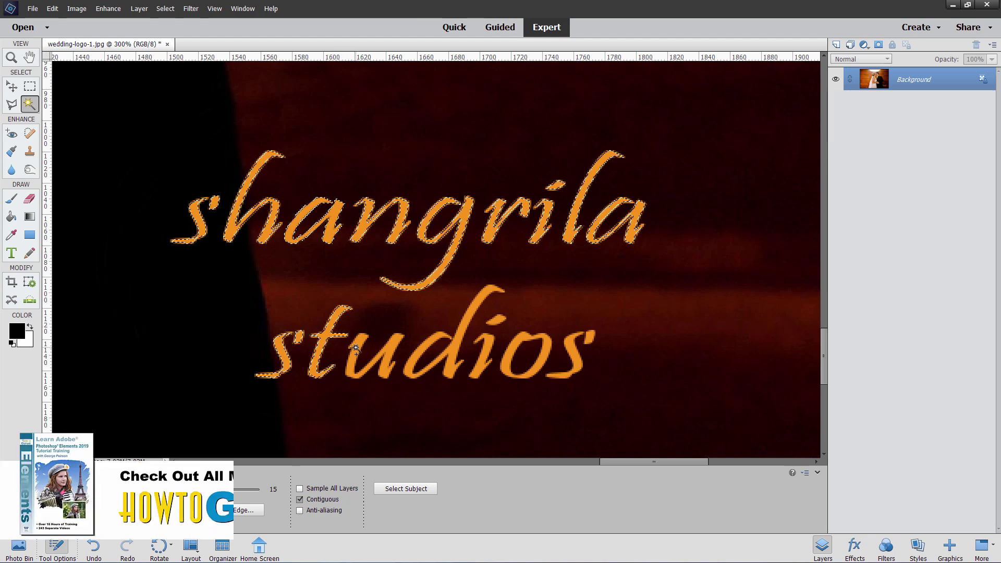
pyautogui.click(392, 349)
pyautogui.click(416, 359)
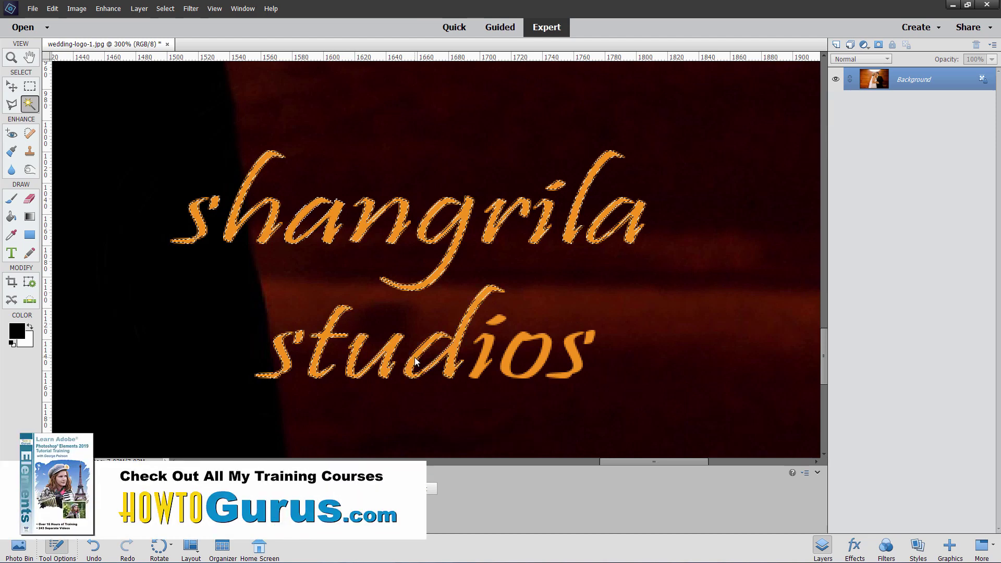
pyautogui.click(503, 328)
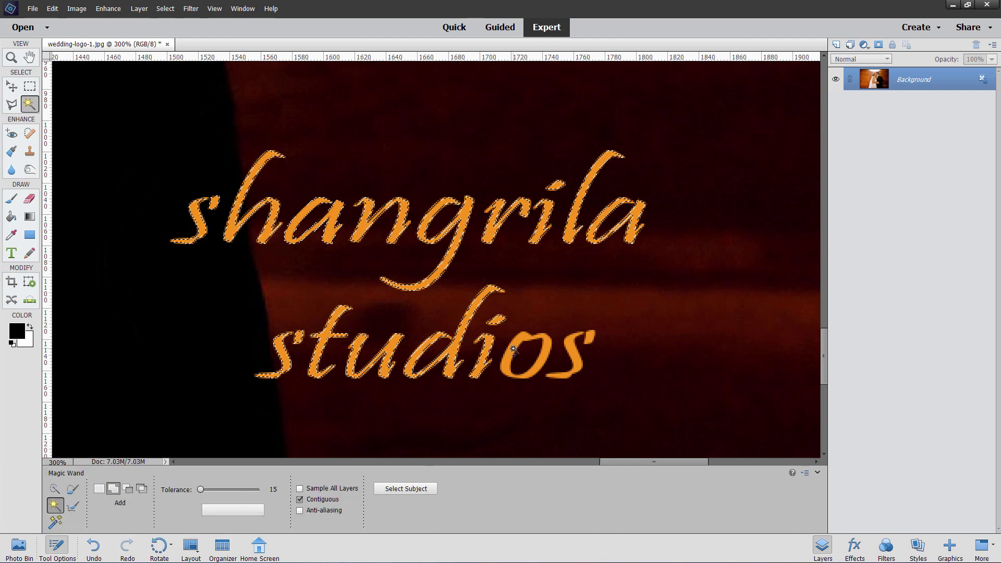
pyautogui.click(513, 349)
pyautogui.click(590, 337)
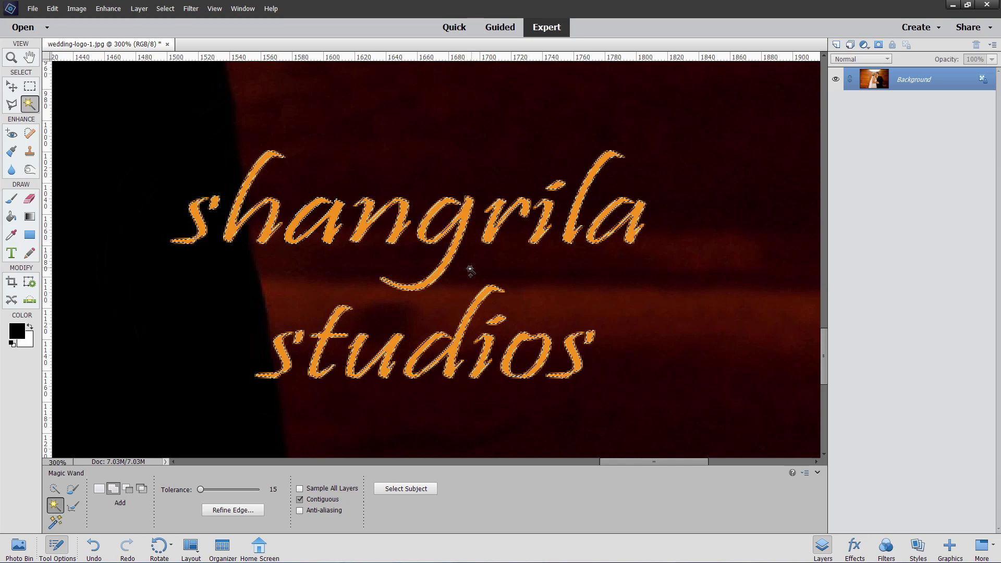
# - Zoom in on the selected lettering to 800%
pyautogui.press('z')
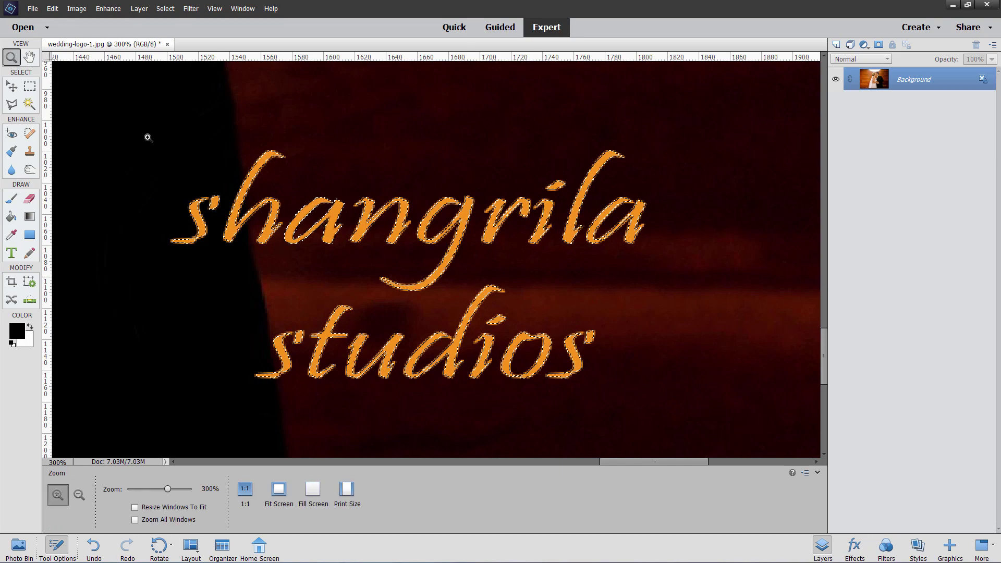
pyautogui.click(362, 252)
pyautogui.click(362, 251)
pyautogui.click(363, 250)
pyautogui.click(363, 244)
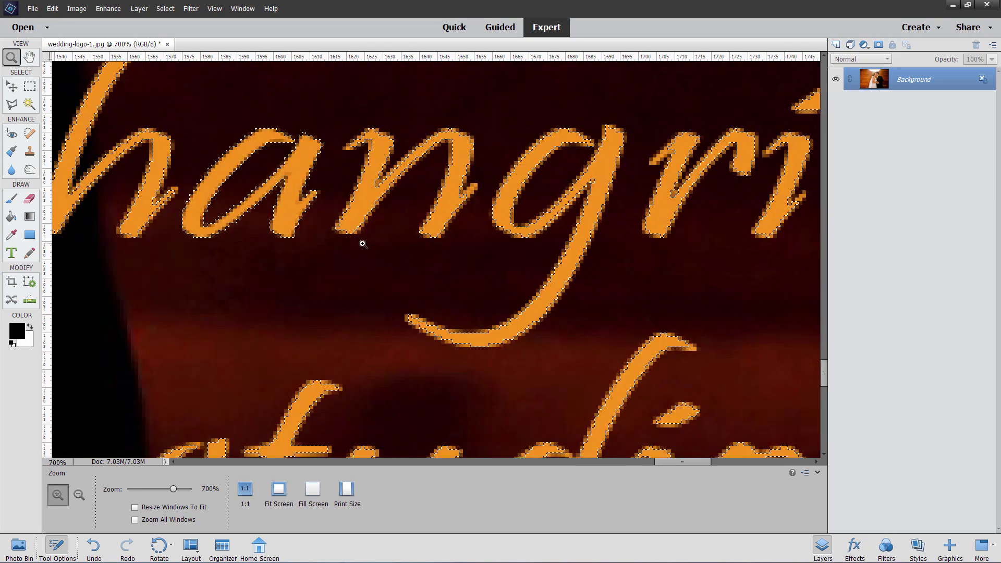
pyautogui.click(362, 243)
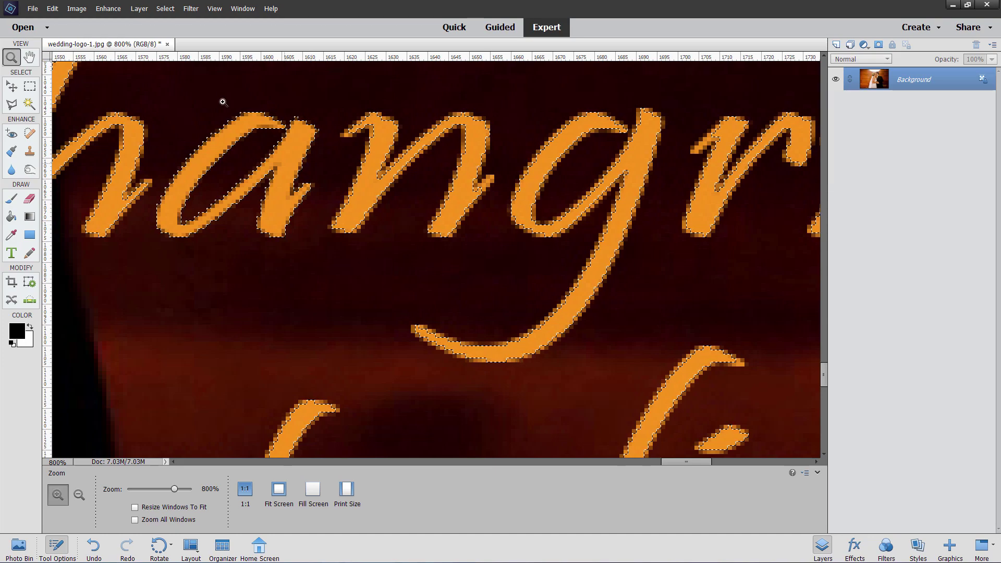
# - Expand the lettering selection by 2 pixels and switch to the Selection Brush
pyautogui.click(165, 8)
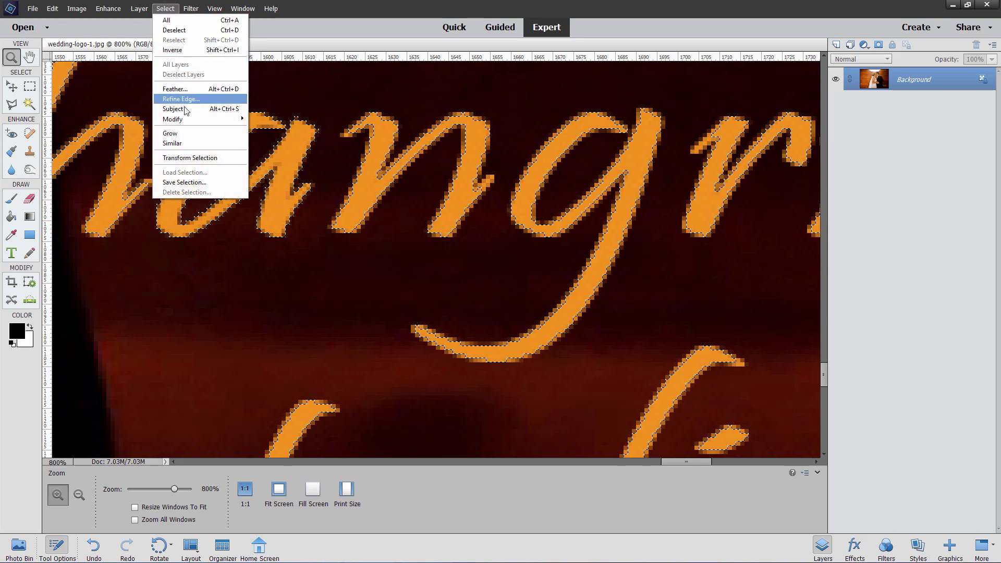
pyautogui.moveTo(188, 119)
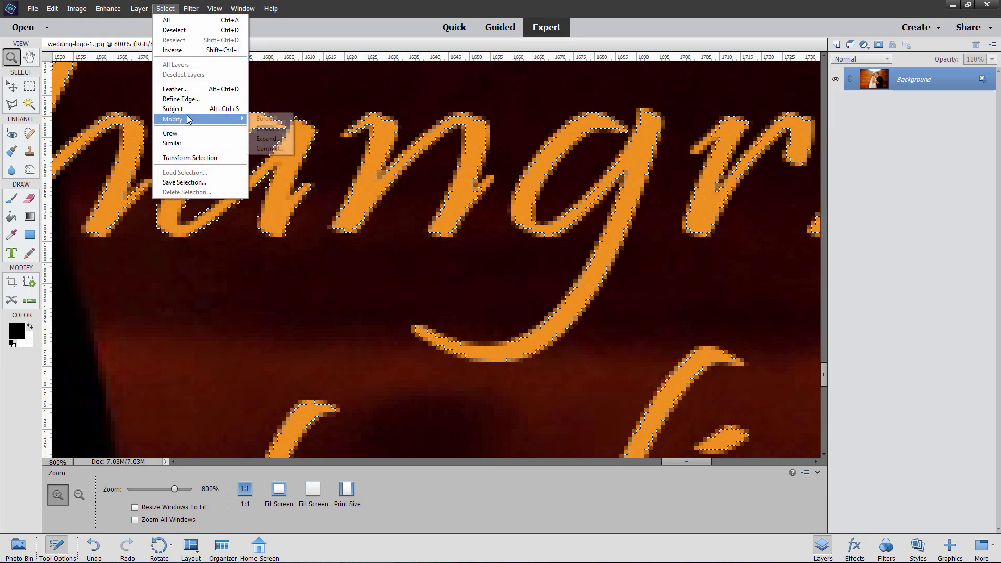
pyautogui.click(268, 139)
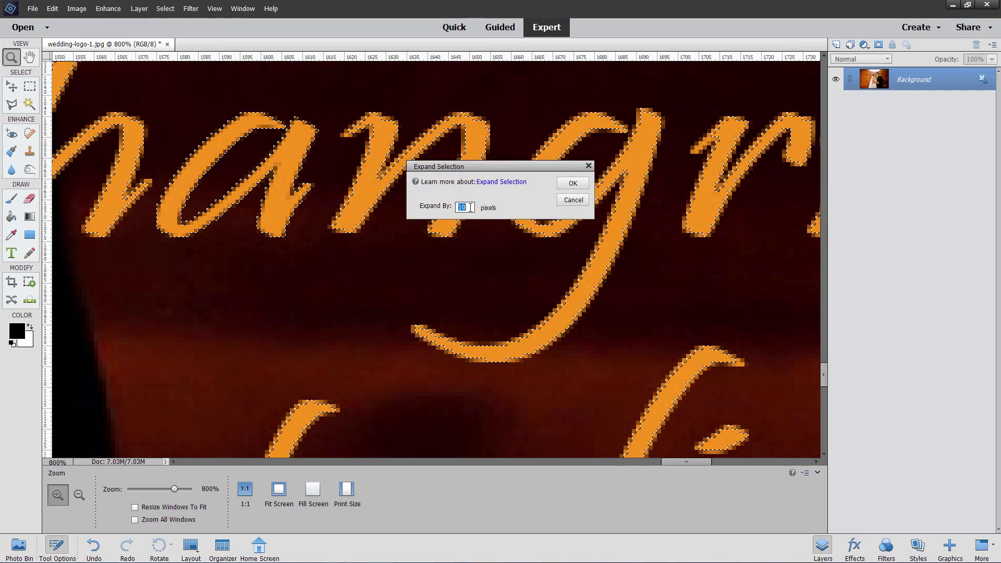
pyautogui.write('2')
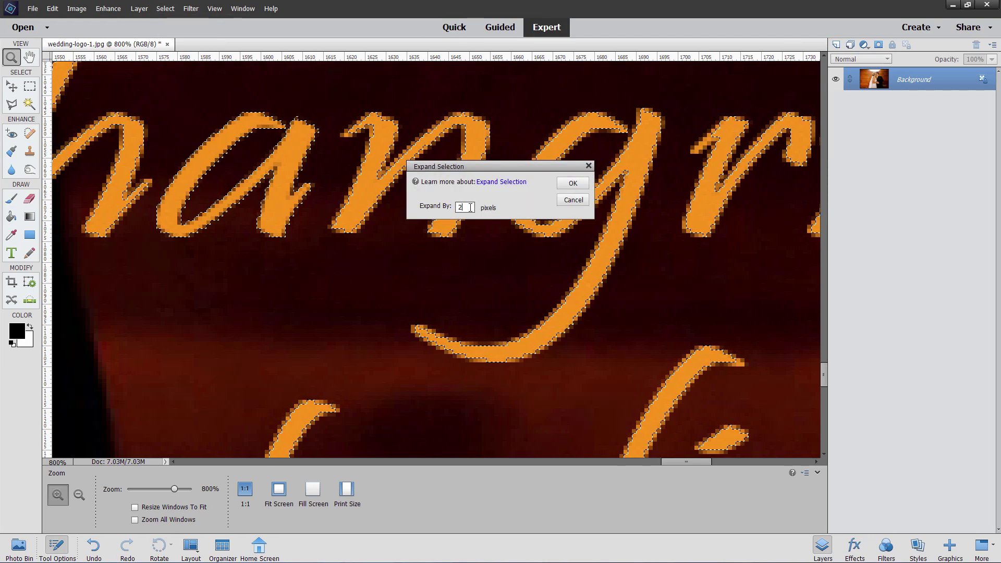
pyautogui.click(572, 183)
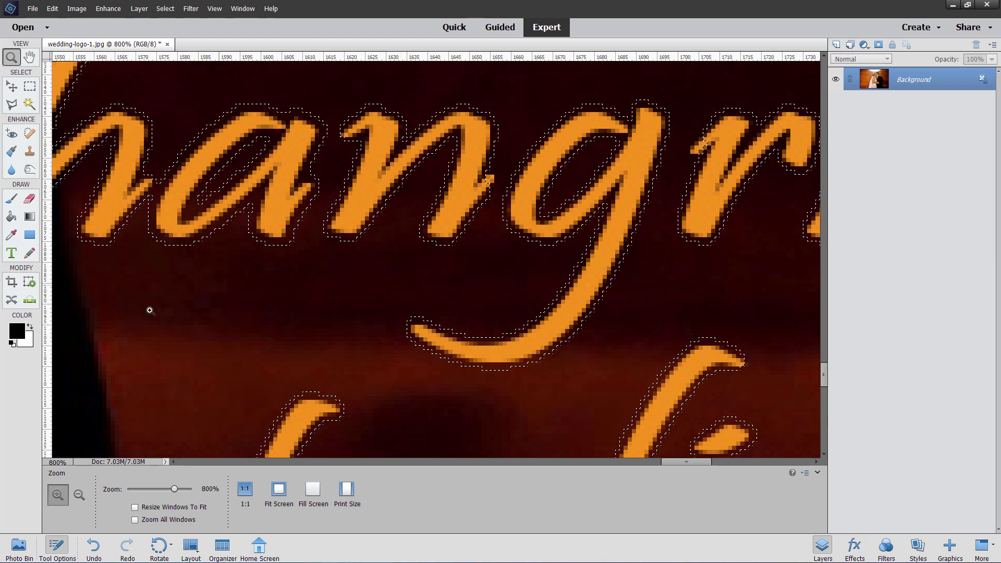
pyautogui.click(29, 104)
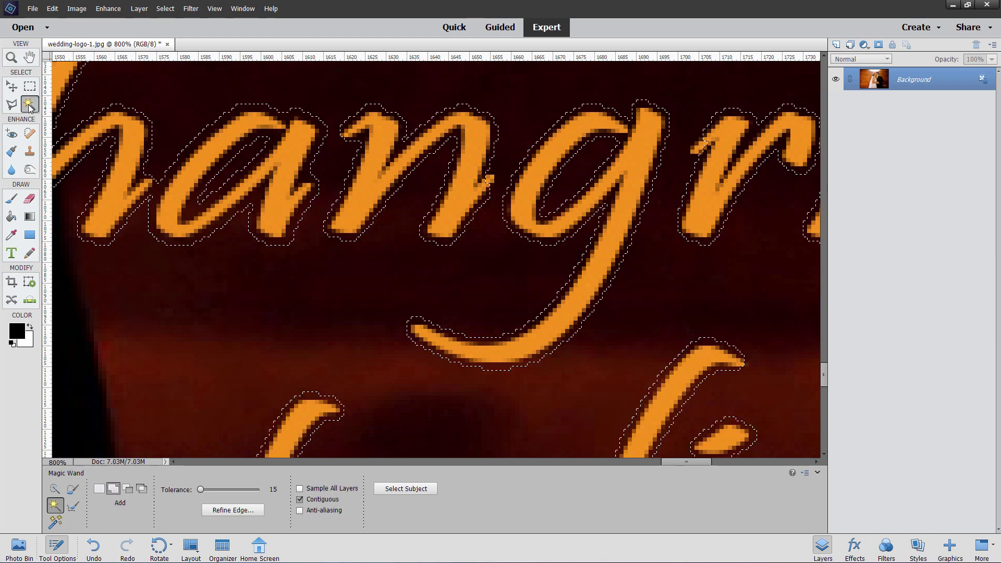
pyautogui.click(72, 488)
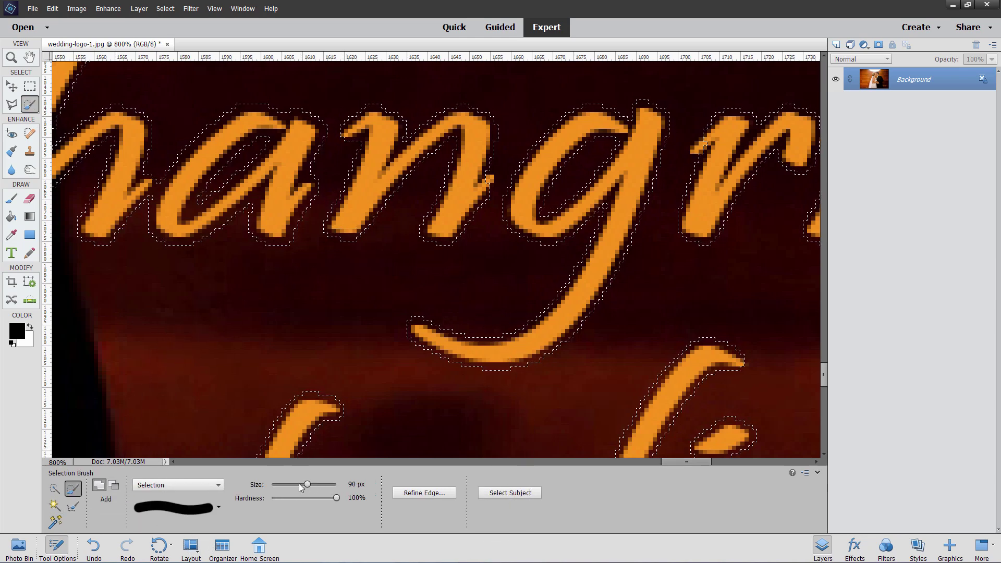
# - Shrink the Selection Brush to the tiny 3 px brush tip
pyautogui.moveTo(301, 488); pyautogui.dragTo(281, 487)
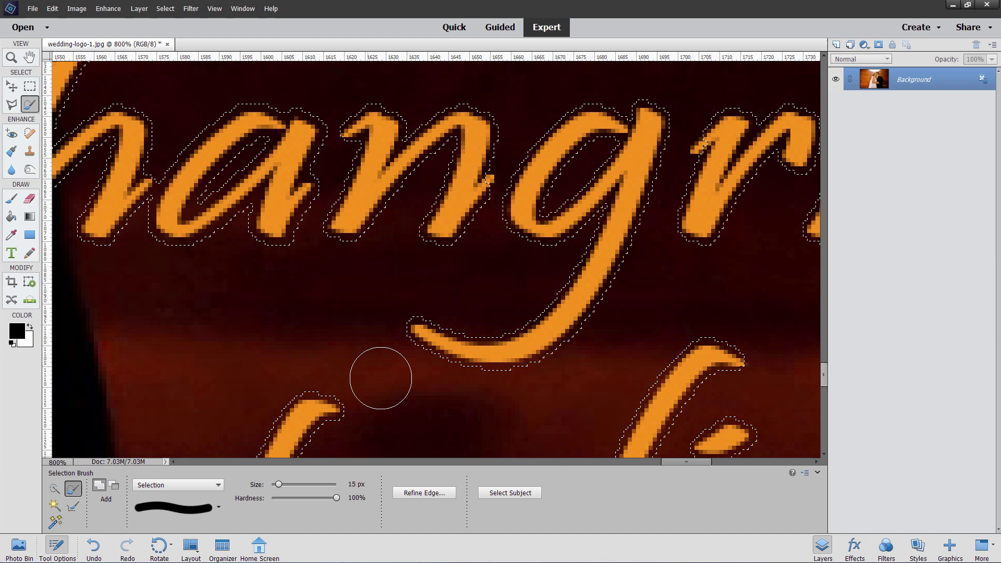
pyautogui.click(218, 508)
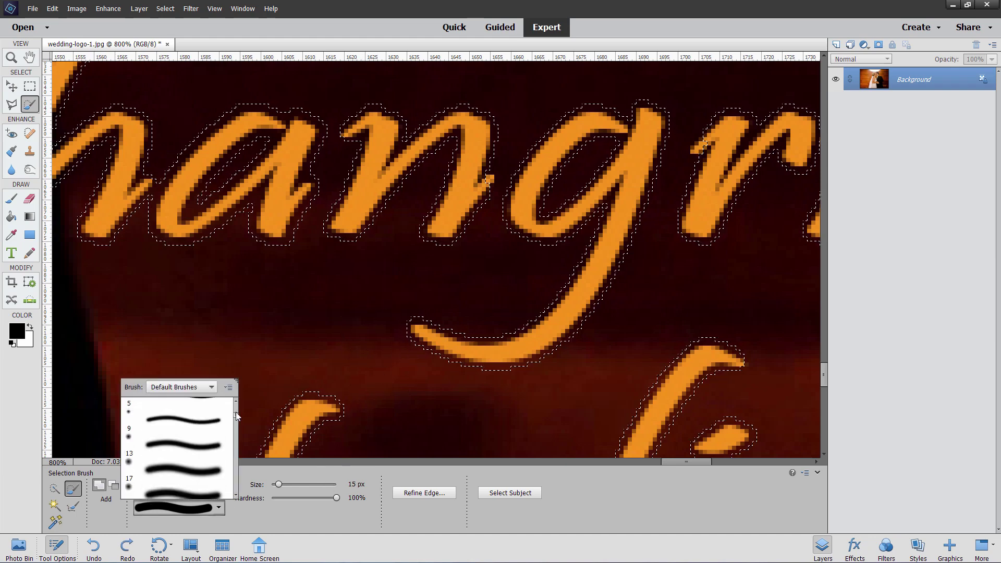
pyautogui.click(171, 441)
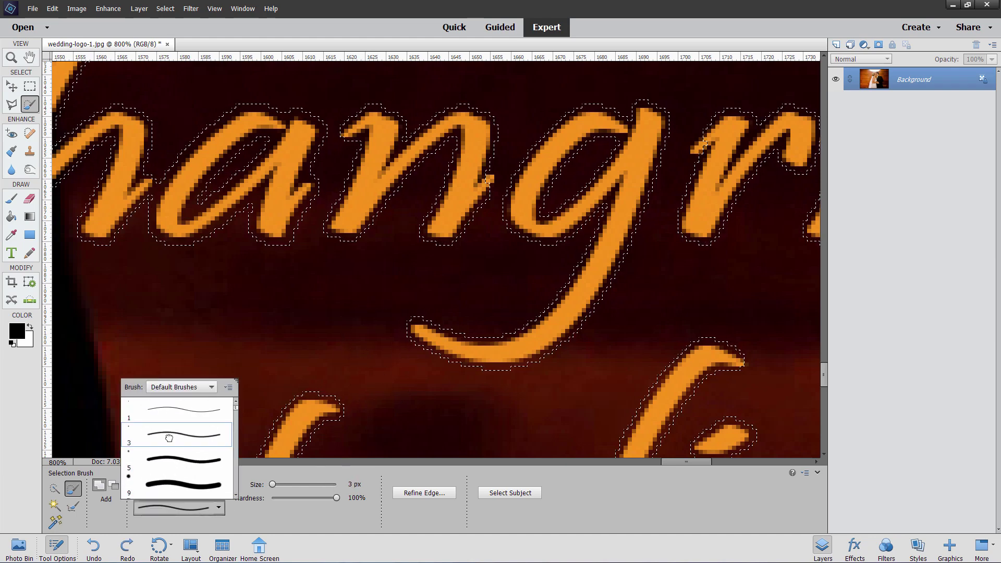
pyautogui.click(230, 520)
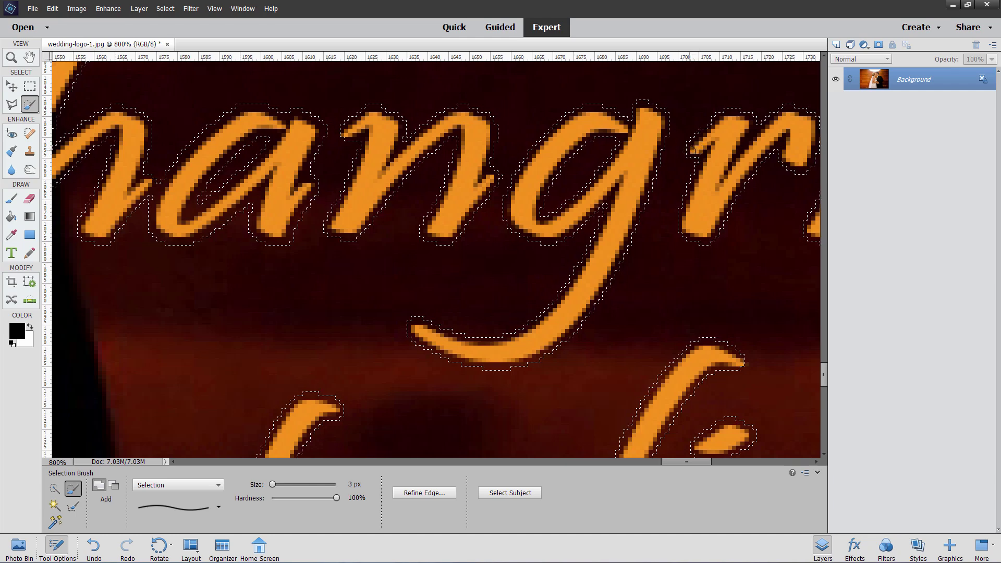
# - Paint the missed tail of the 'a' in shangrila into the selection
pyautogui.moveTo(525, 245); pyautogui.dragTo(636, 342)
pyautogui.moveTo(417, 383); pyautogui.dragTo(219, 297)
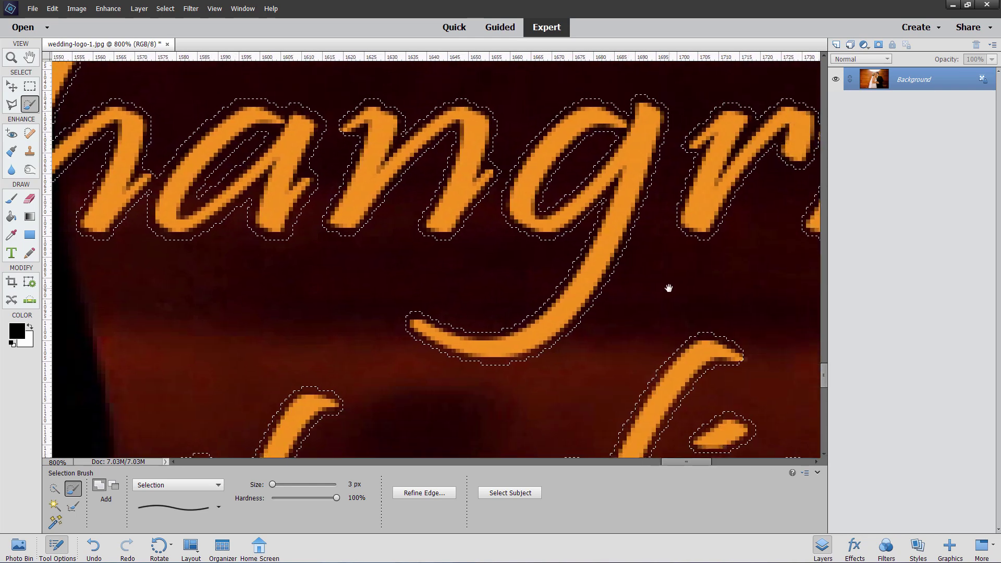
pyautogui.moveTo(422, 312); pyautogui.dragTo(417, 311)
pyautogui.moveTo(623, 303); pyautogui.dragTo(386, 374)
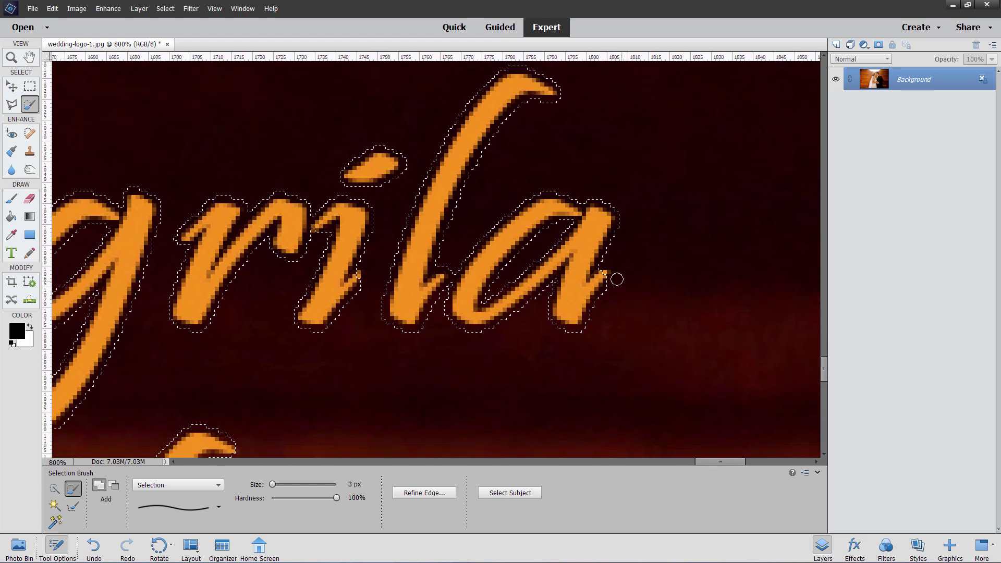
pyautogui.moveTo(617, 277)
pyautogui.mouseDown()
pyautogui.moveTo(602, 269)
pyautogui.moveTo(603, 284)
pyautogui.mouseUp()
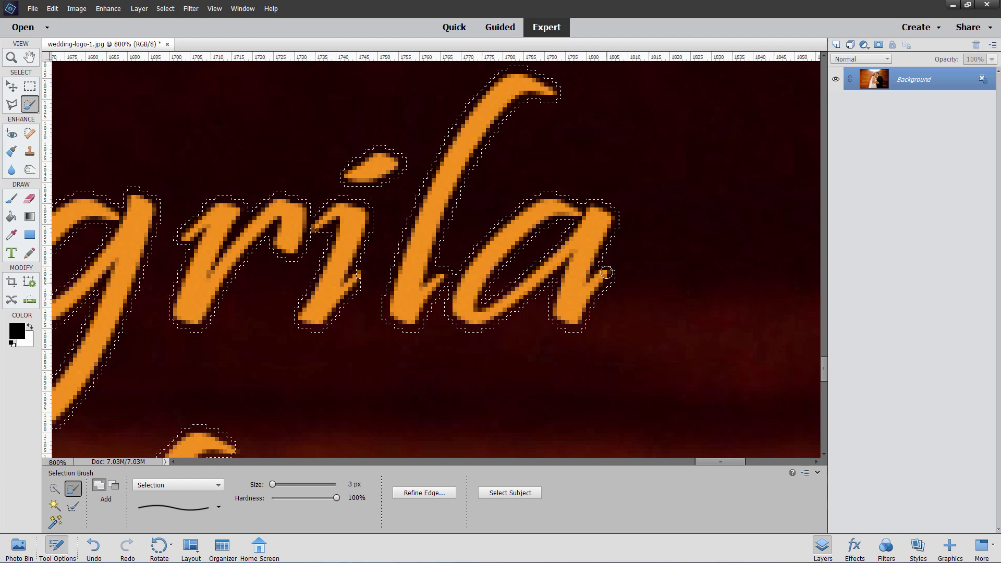
# - Add the missed edges of the d, i and u in 'studios' to the selection
pyautogui.moveTo(456, 362); pyautogui.dragTo(496, 234)
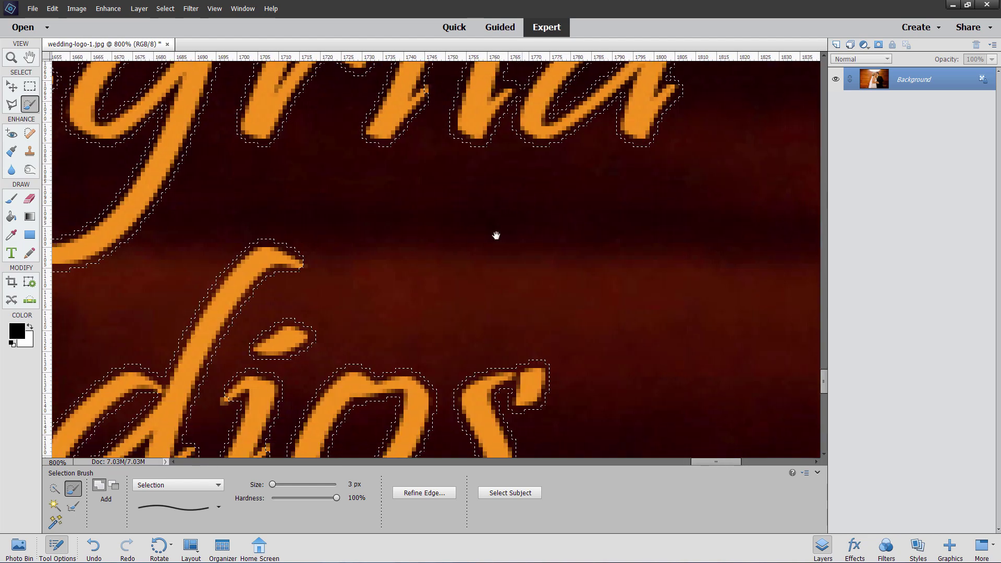
pyautogui.moveTo(491, 295); pyautogui.dragTo(527, 242)
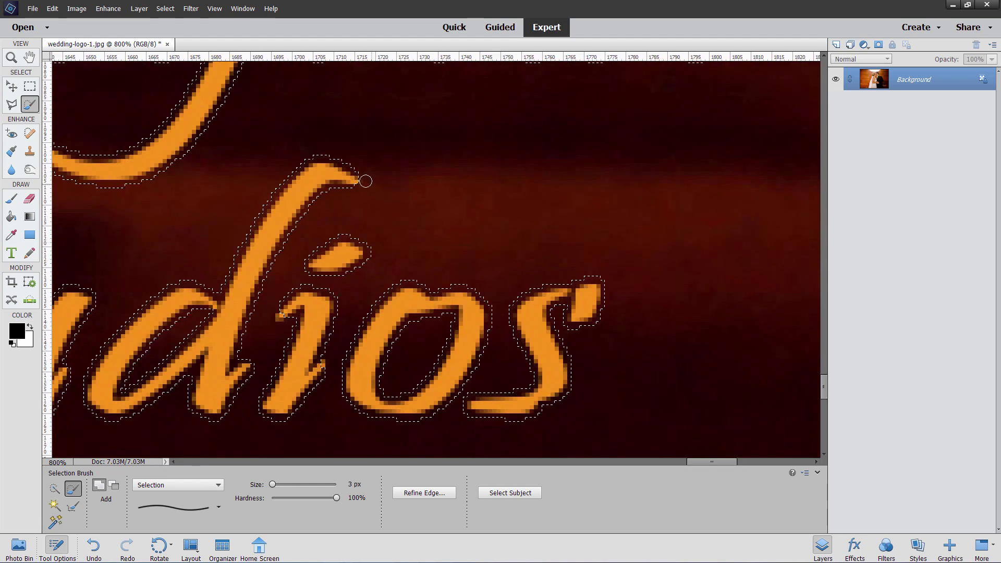
pyautogui.moveTo(366, 181); pyautogui.dragTo(356, 191)
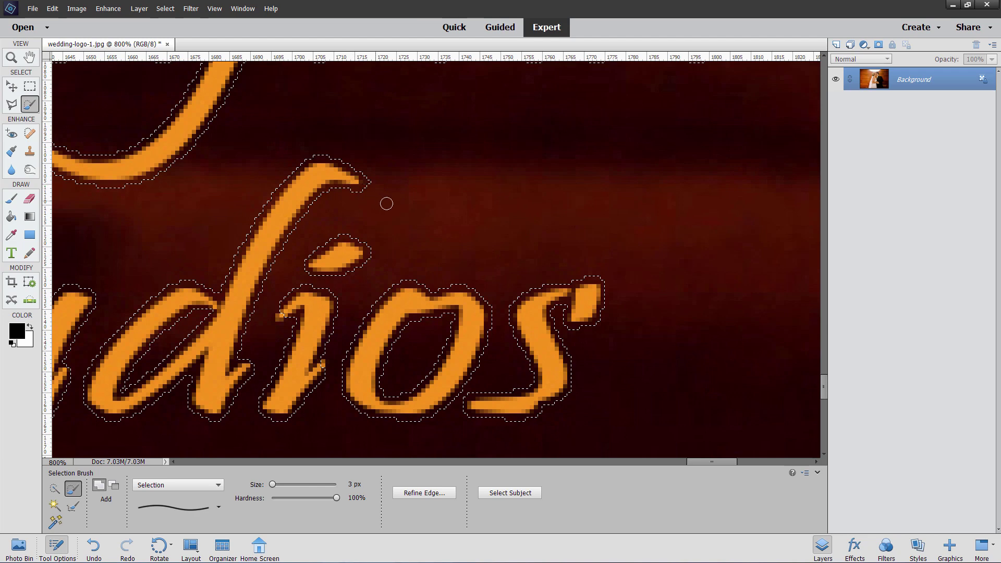
pyautogui.moveTo(428, 235); pyautogui.dragTo(559, 201)
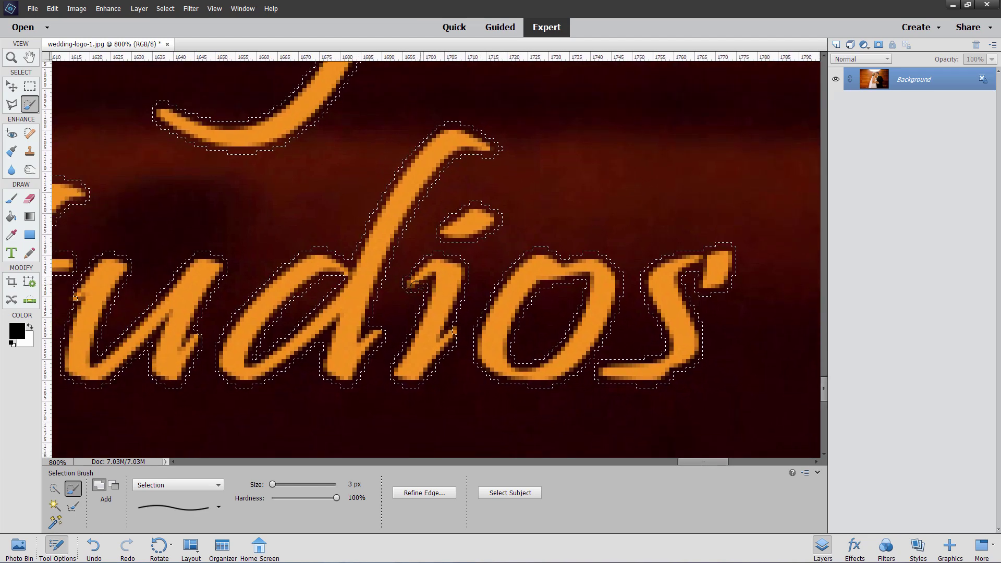
pyautogui.click(440, 344)
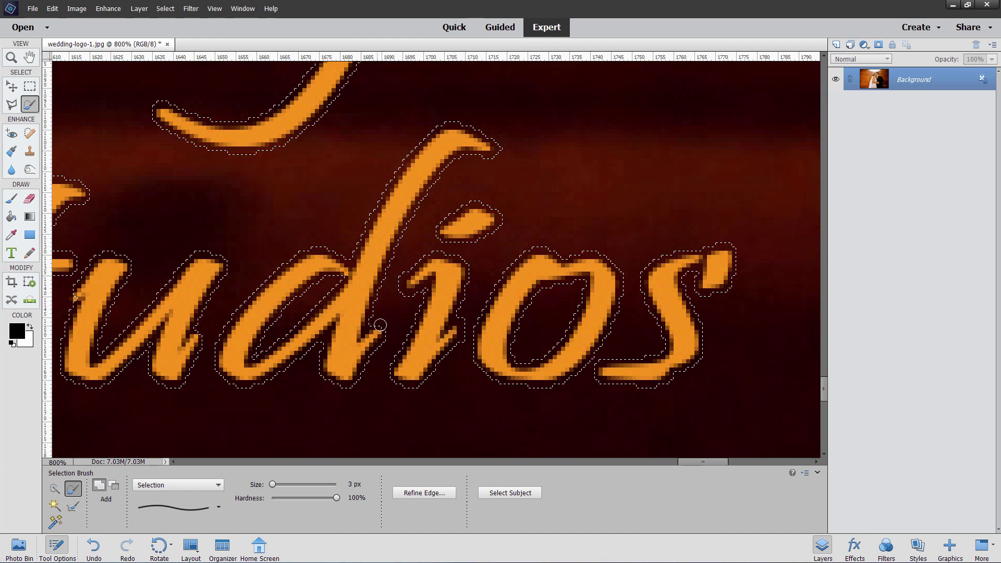
pyautogui.moveTo(377, 327); pyautogui.dragTo(385, 336)
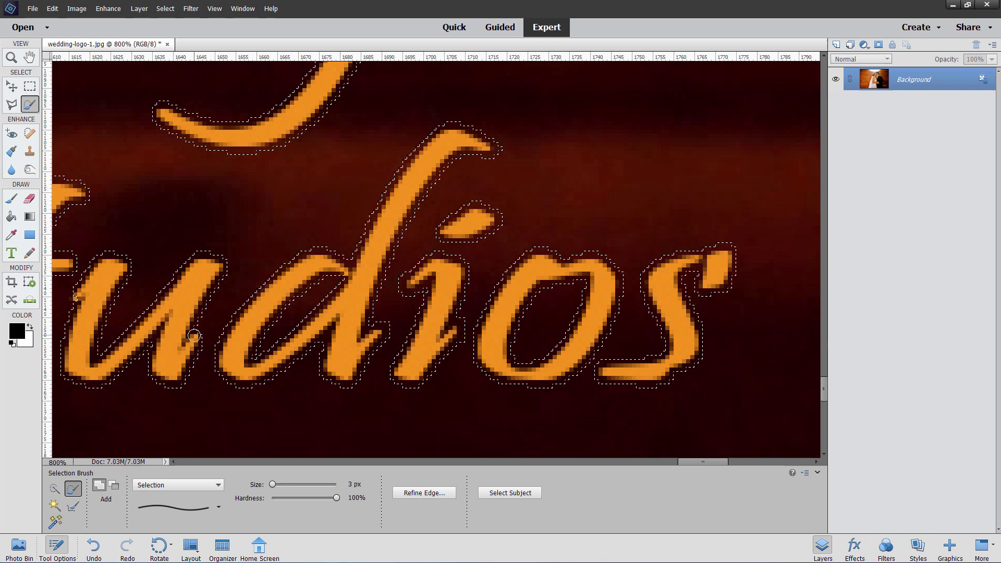
pyautogui.moveTo(201, 329); pyautogui.dragTo(196, 344)
pyautogui.hscroll(-10, 304, 268)
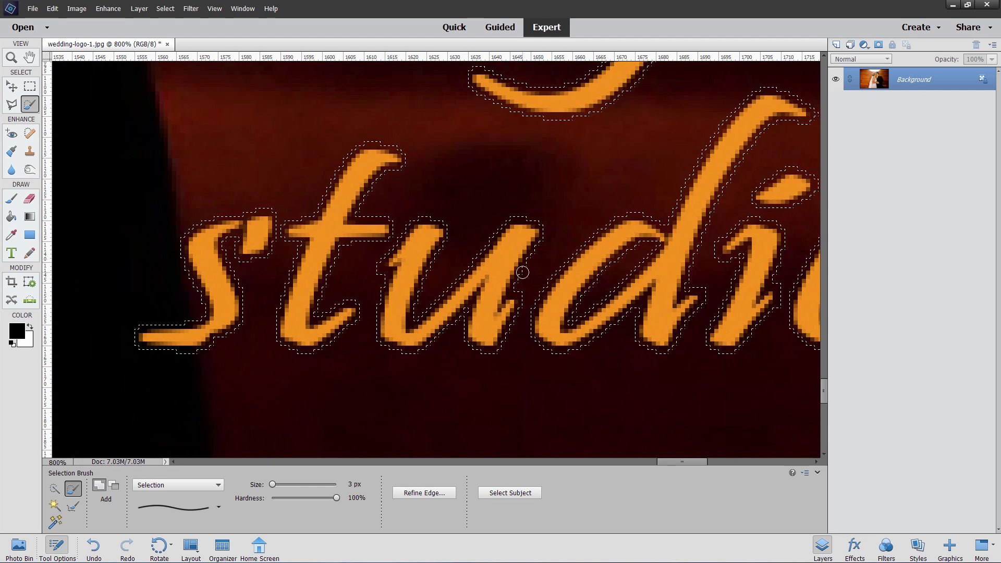
# - Zoom out, Content-Aware fill the selected logo text, then deselect
pyautogui.click(11, 58)
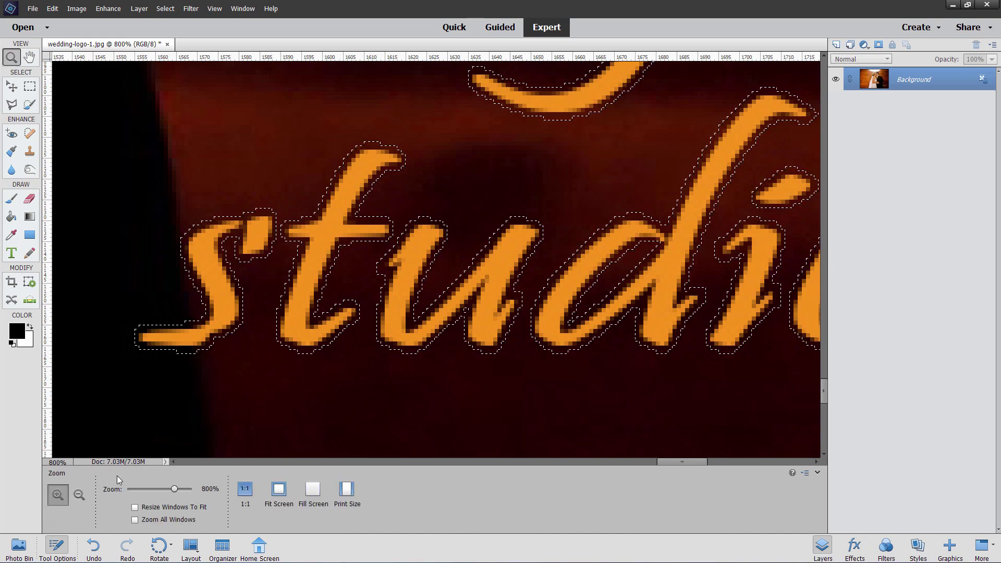
pyautogui.moveTo(175, 489); pyautogui.dragTo(168, 490)
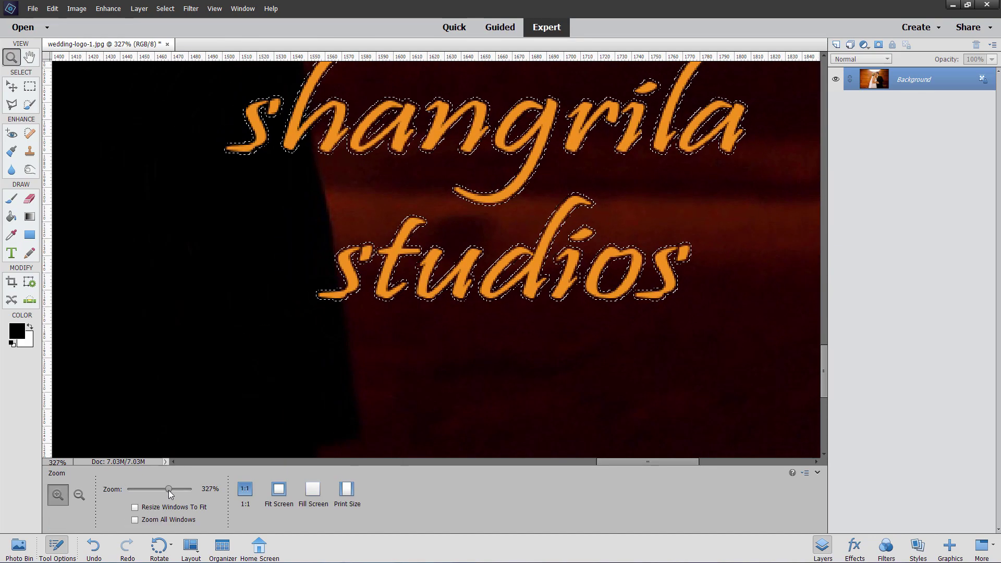
pyautogui.moveTo(675, 462); pyautogui.dragTo(686, 462)
pyautogui.moveTo(824, 371)
pyautogui.mouseDown()
pyautogui.moveTo(826, 350)
pyautogui.moveTo(828, 363)
pyautogui.mouseUp()
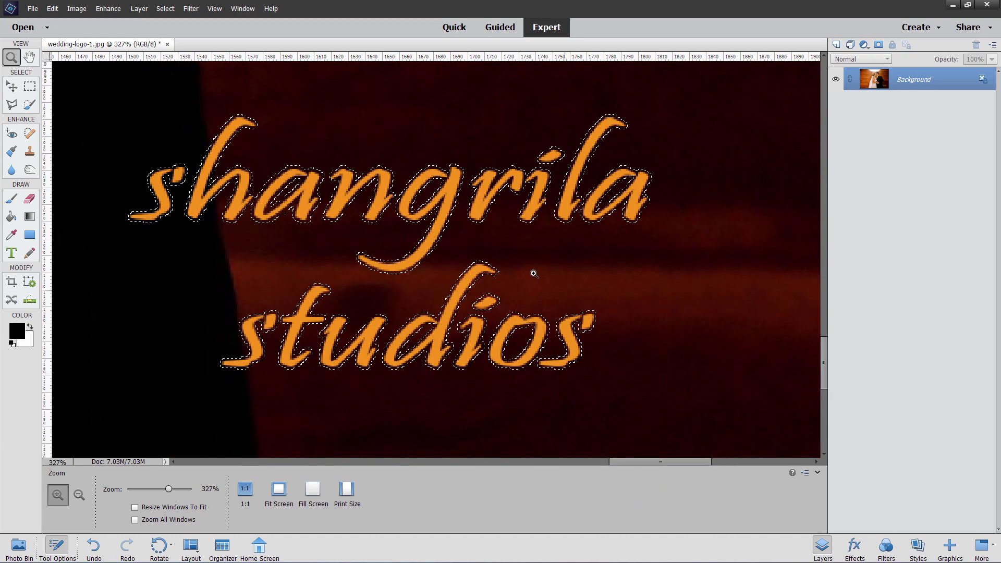
pyautogui.click(54, 9)
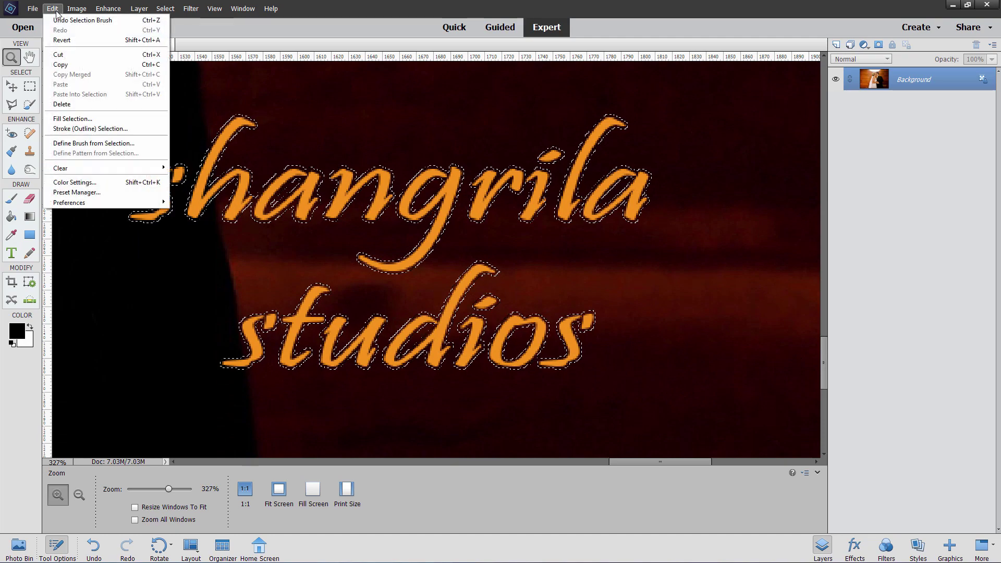
pyautogui.click(81, 117)
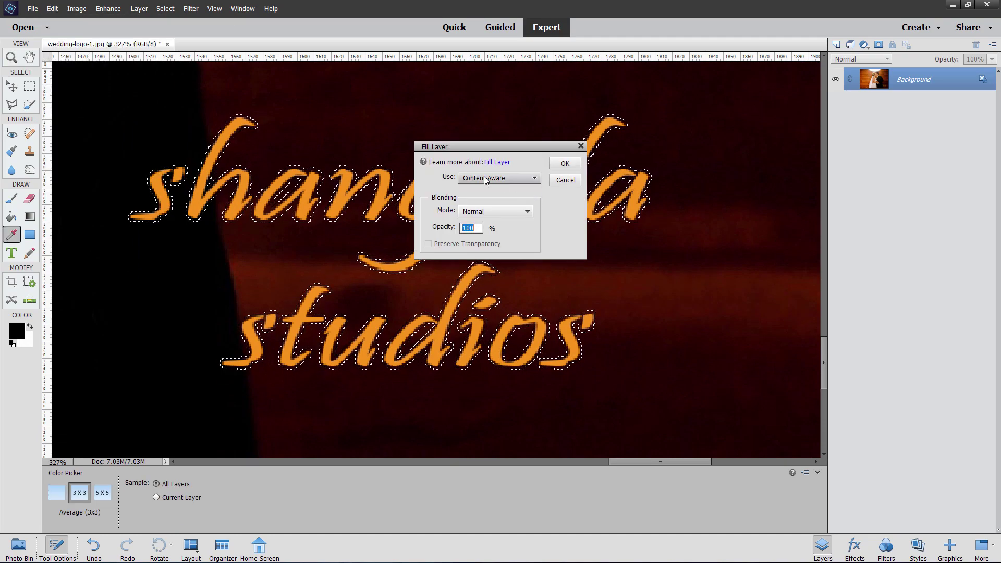
pyautogui.click(565, 163)
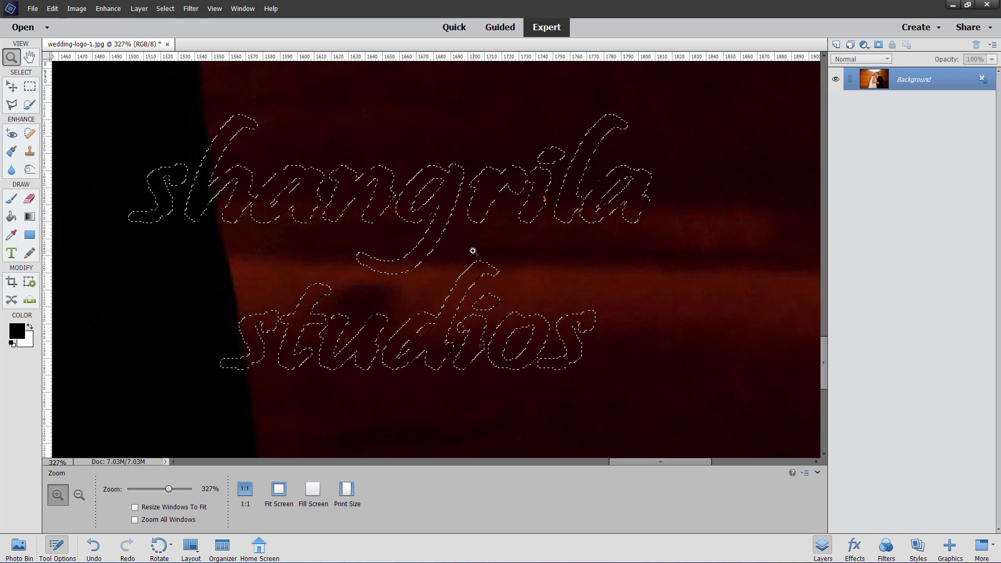
pyautogui.hotkey('ctrl', 'd')
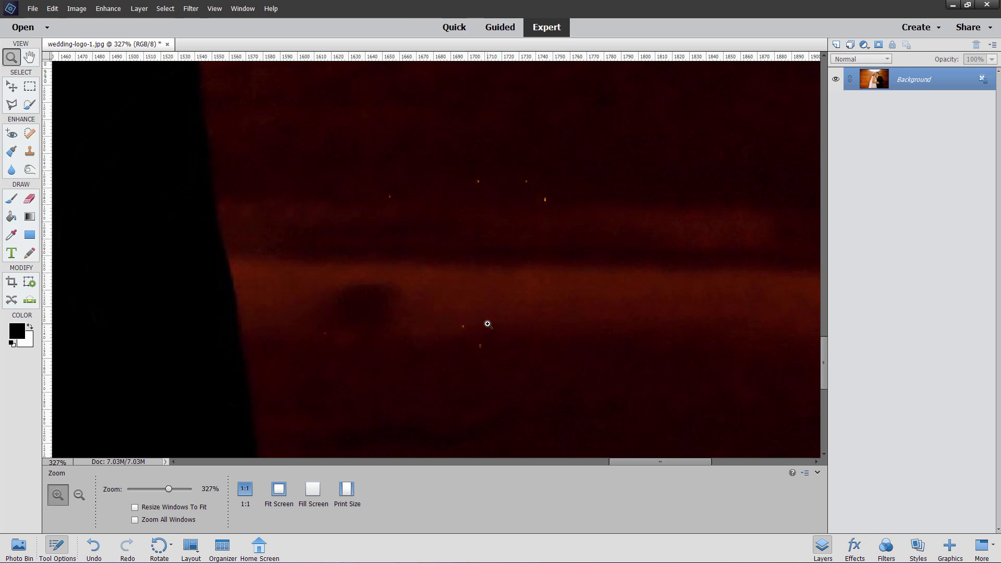
# - Spot-heal the five orange specks and clone clean wall over the dark blotch
pyautogui.press('a')
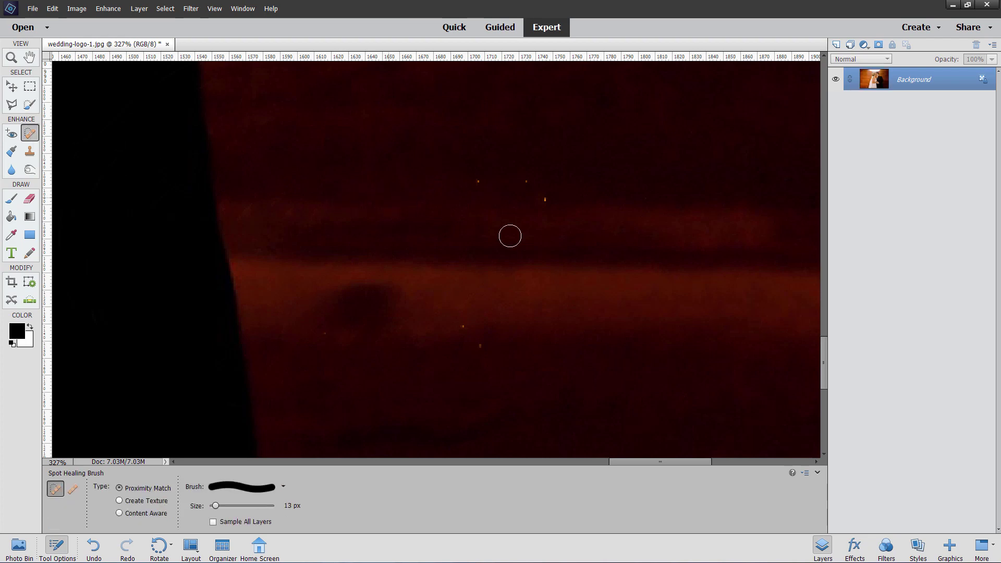
pyautogui.click(478, 180)
pyautogui.click(523, 183)
pyautogui.click(545, 199)
pyautogui.click(464, 327)
pyautogui.click(480, 346)
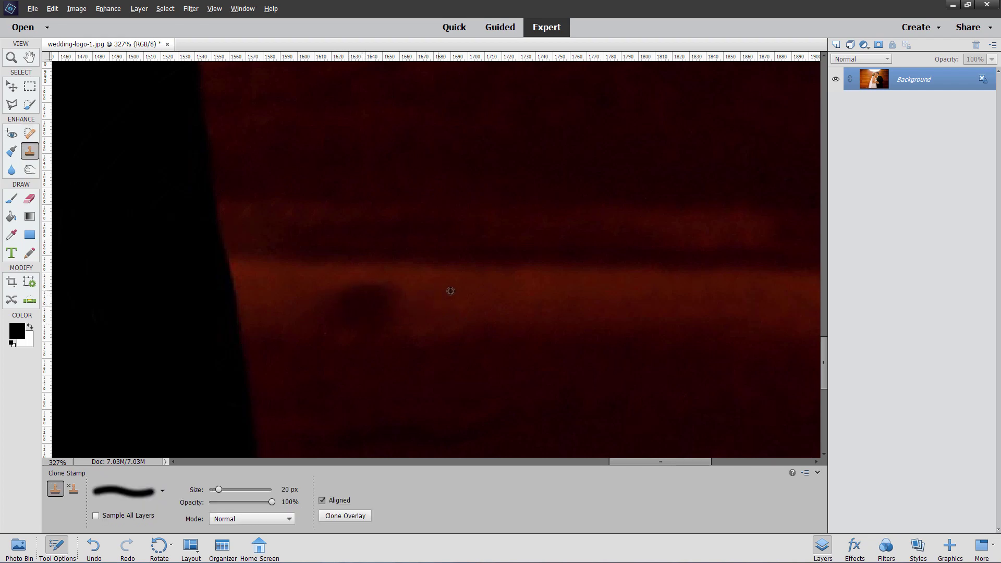
pyautogui.keyDown('alt'); pyautogui.click(476, 288); pyautogui.keyUp('alt')
pyautogui.moveTo(369, 288)
pyautogui.mouseDown()
pyautogui.moveTo(392, 297)
pyautogui.moveTo(334, 300)
pyautogui.moveTo(395, 312)
pyautogui.moveTo(347, 323)
pyautogui.moveTo(378, 320)
pyautogui.moveTo(400, 292)
pyautogui.moveTo(326, 312)
pyautogui.moveTo(346, 323)
pyautogui.mouseUp()
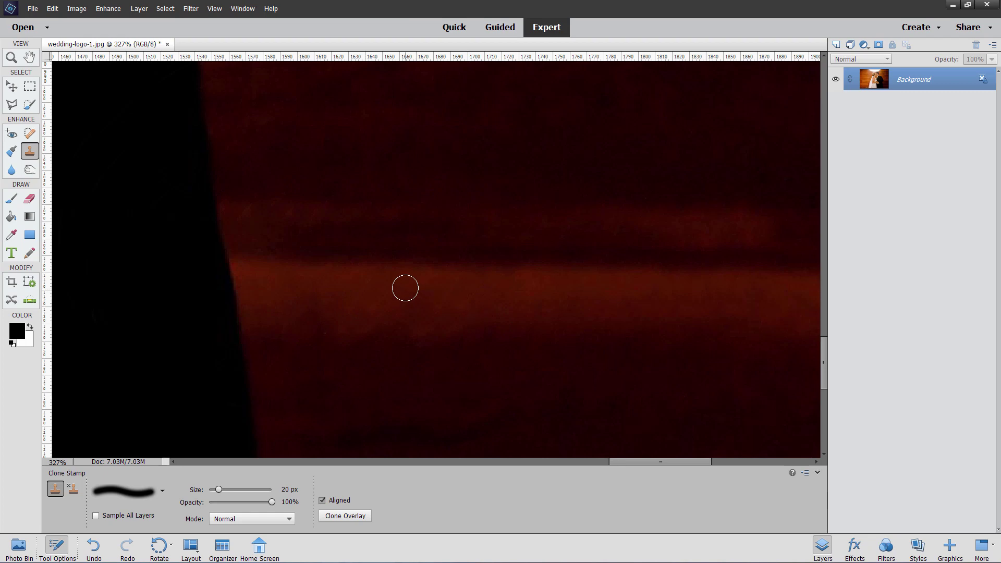
# - Fit the whole photo on screen with Ctrl+0 and switch to the Move tool
pyautogui.hotkey('ctrl', '0')
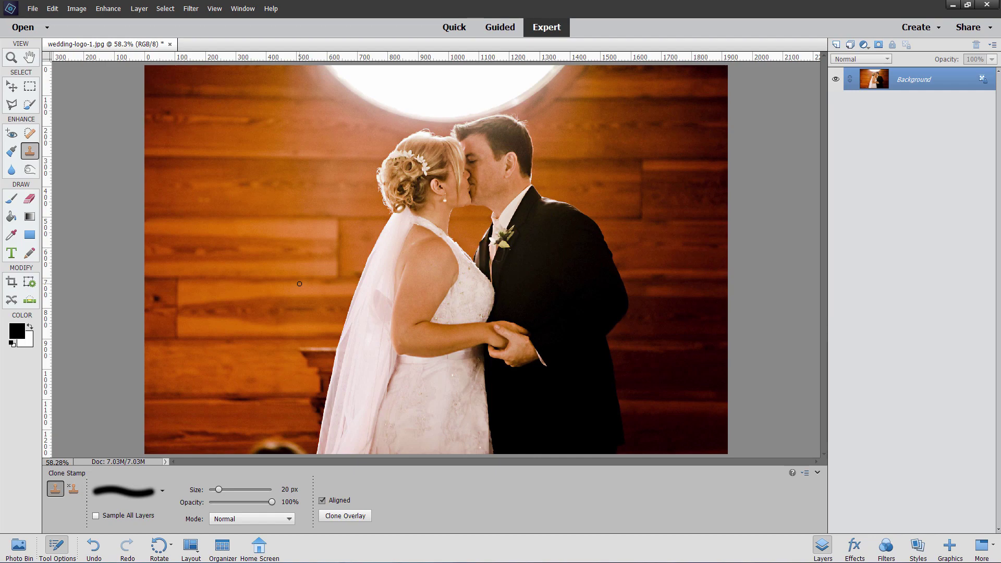
pyautogui.press('v')
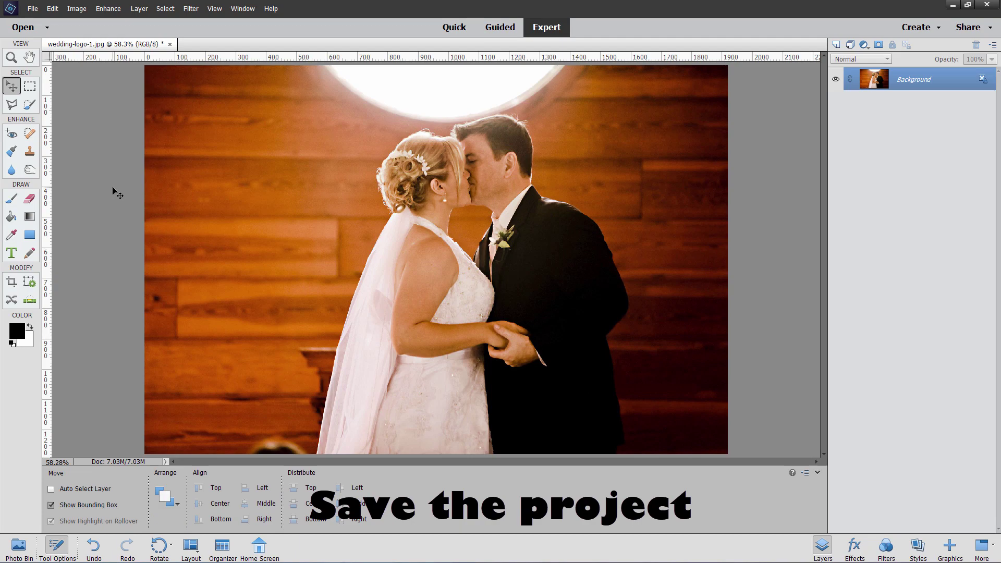
# - Save the photo as wedding-logo-2.jpg with JPEG quality 12
pyautogui.click(32, 9)
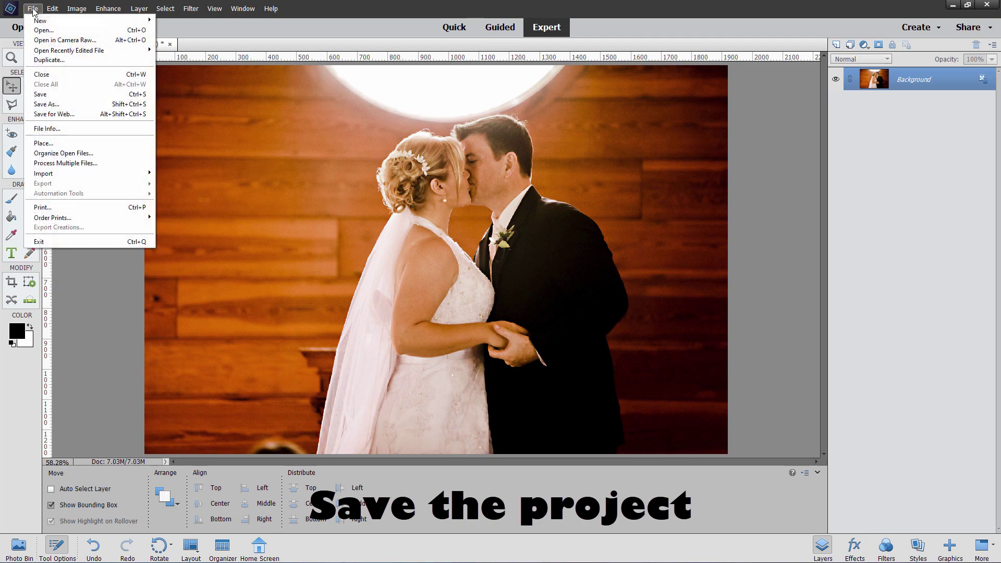
pyautogui.click(74, 102)
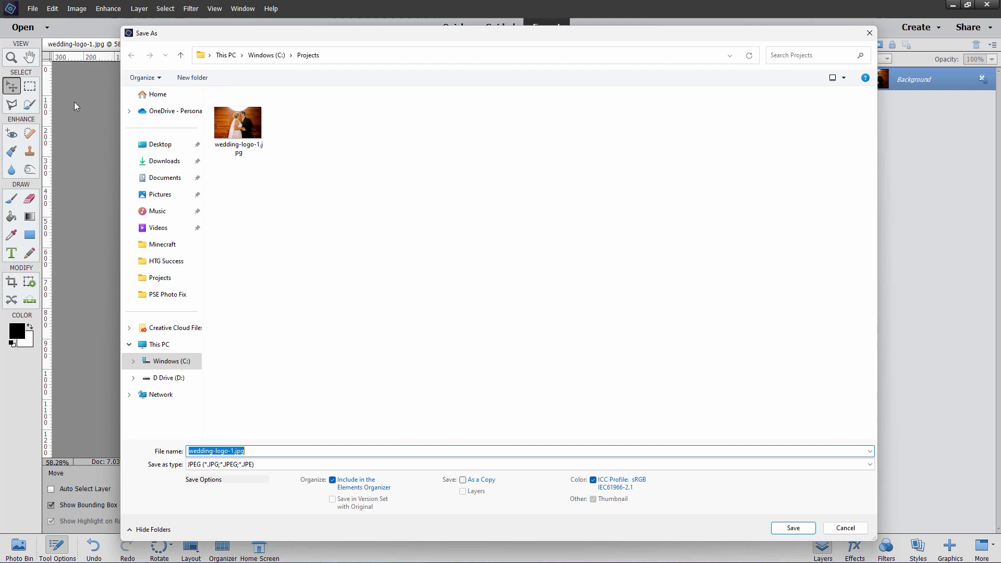
pyautogui.click(274, 452)
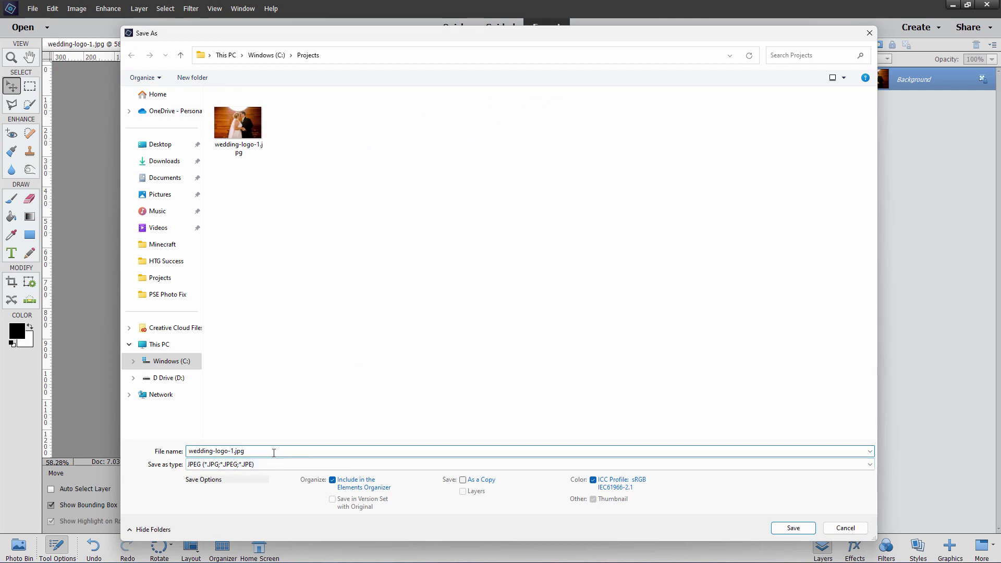
pyautogui.press('Left')
pyautogui.press('Left')
pyautogui.press('Left')
pyautogui.press('BackSpace')
pyautogui.press('BackSpace')
pyautogui.write('2')
pyautogui.click(793, 528)
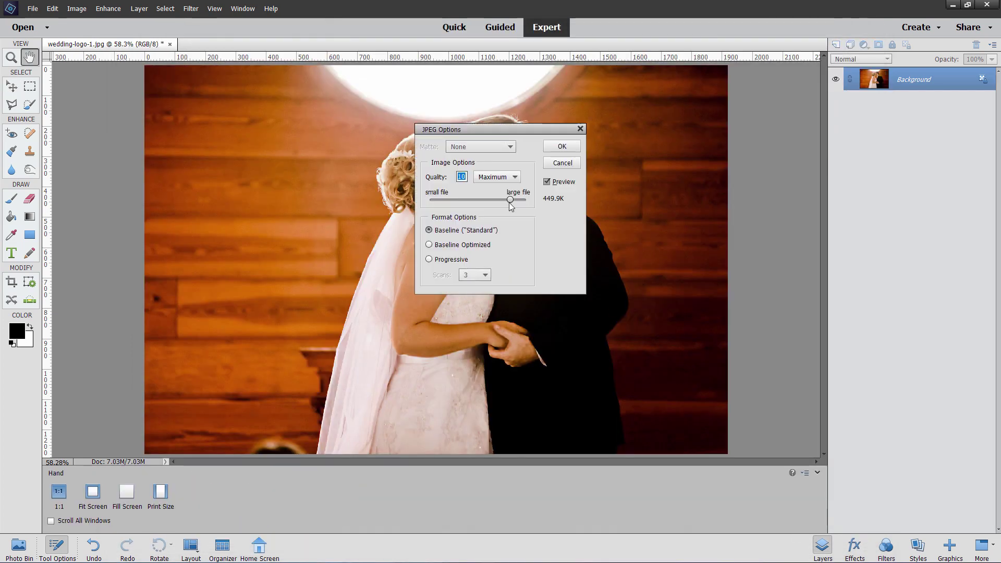
pyautogui.moveTo(510, 202); pyautogui.dragTo(524, 199)
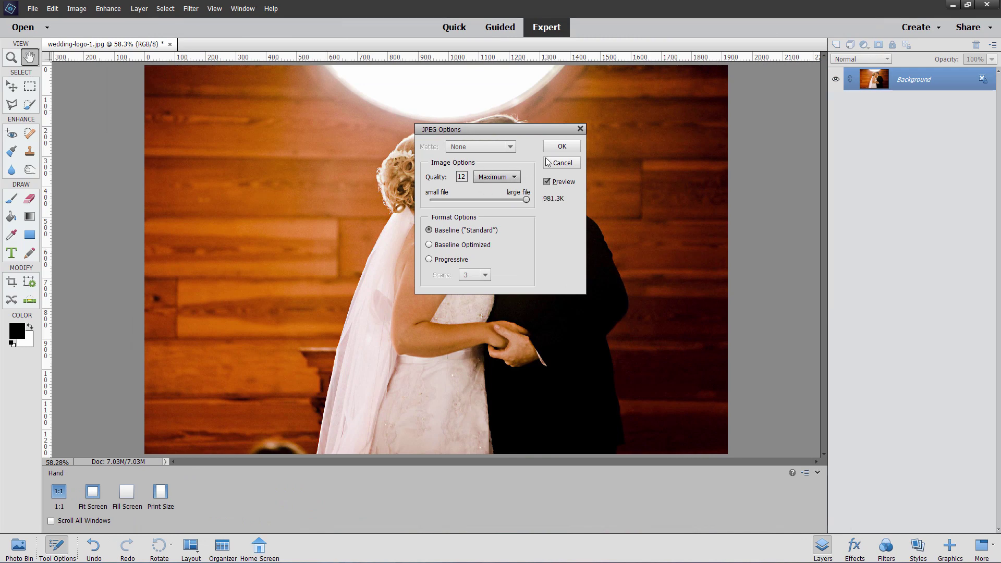
pyautogui.click(561, 148)
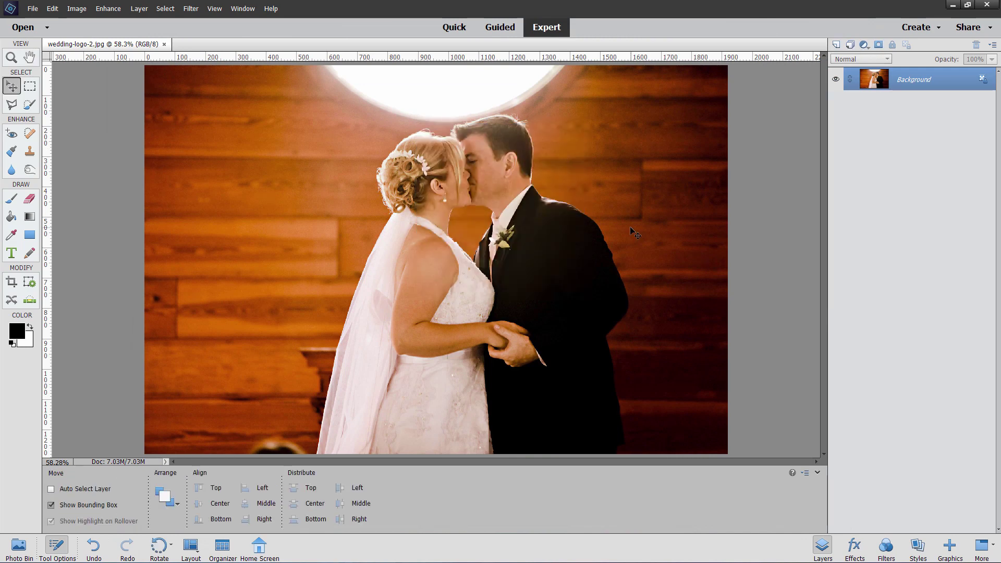